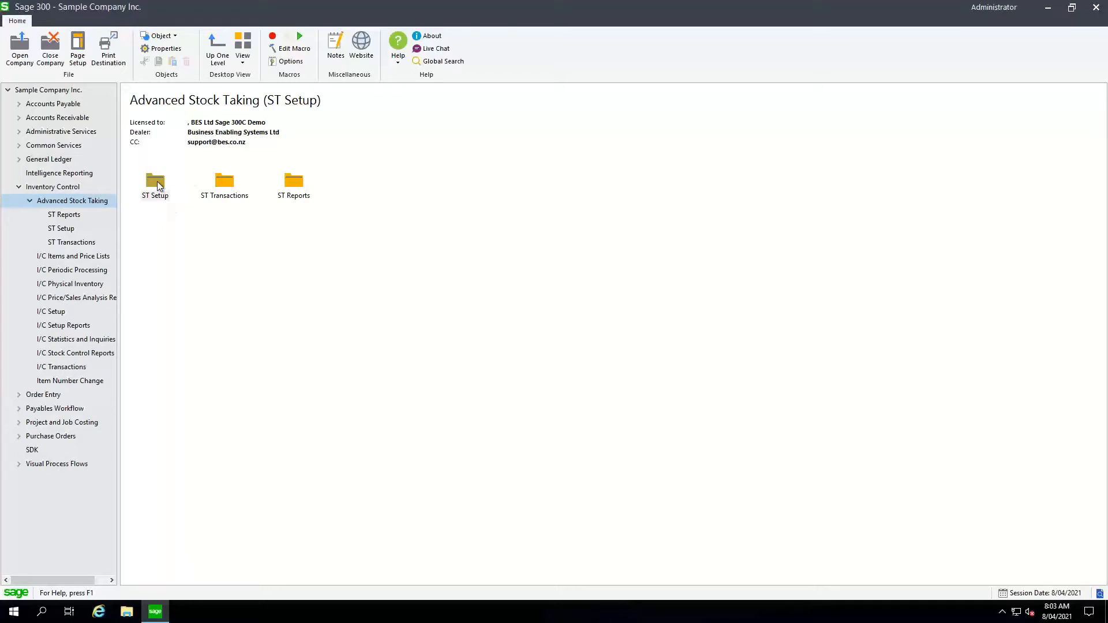
Step: In the Advanced Stock Taking setup, add item A11030 with Case as its default stock taking unit
double_click(157, 181)
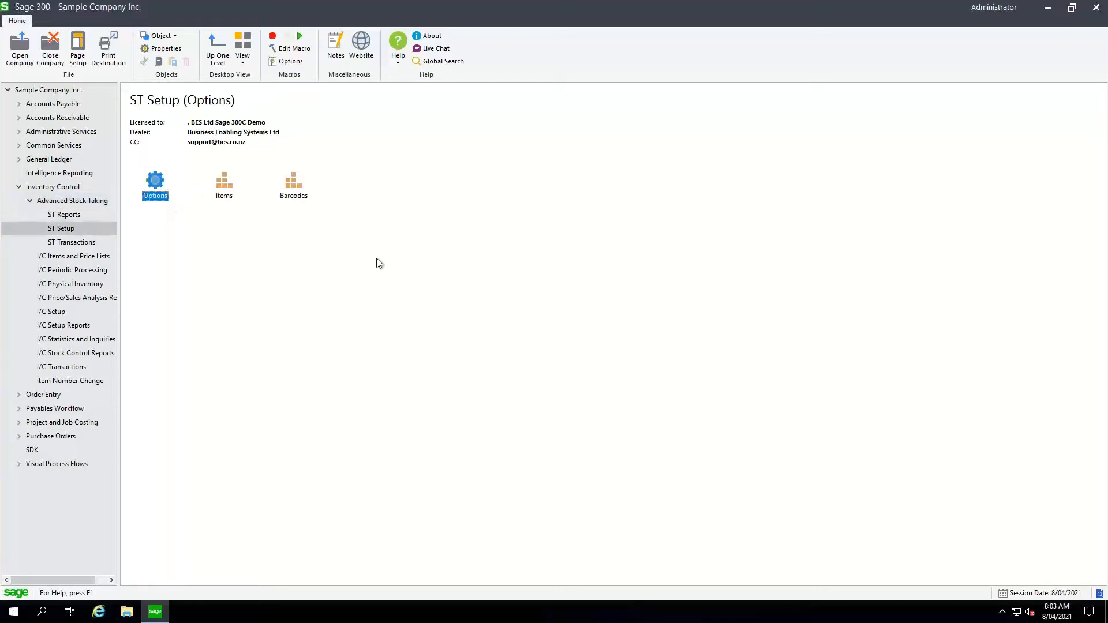
double_click(158, 182)
click(224, 184)
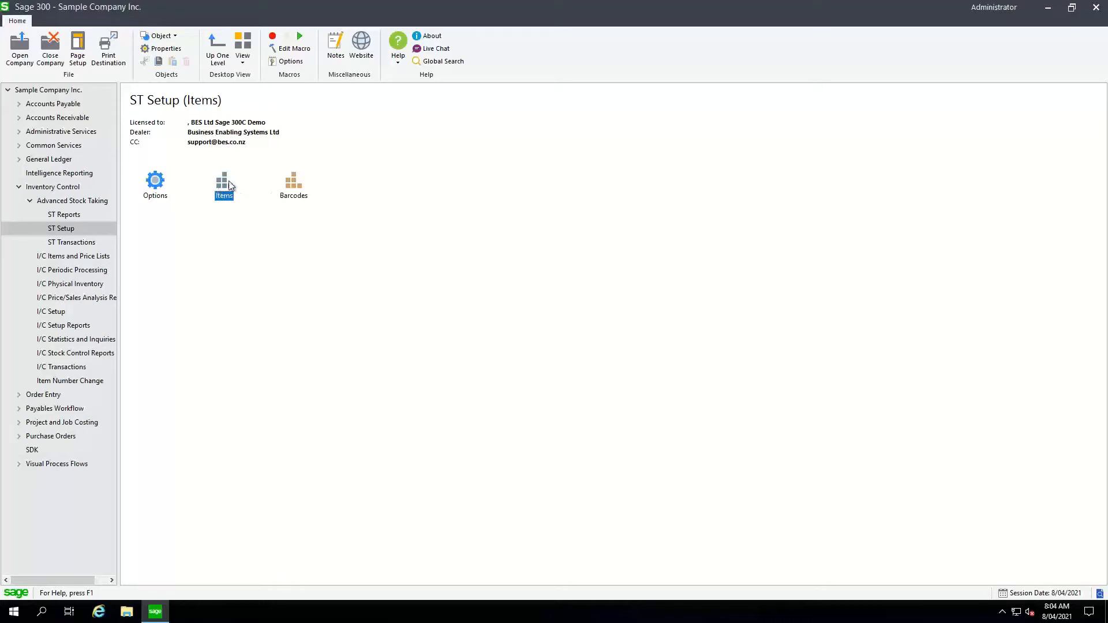
double_click(223, 186)
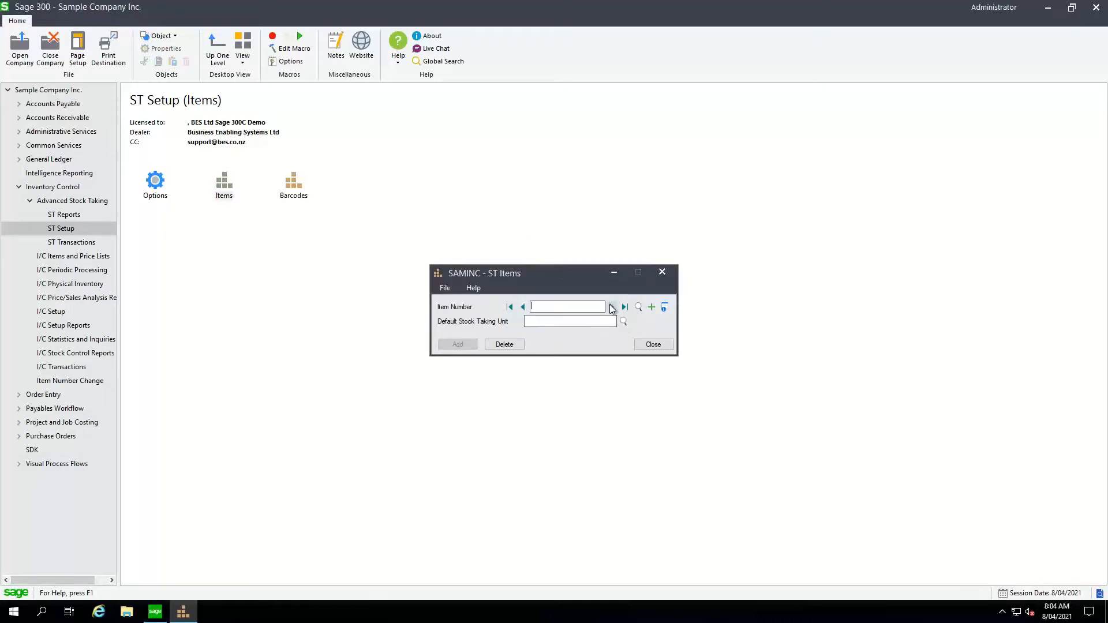
click(638, 307)
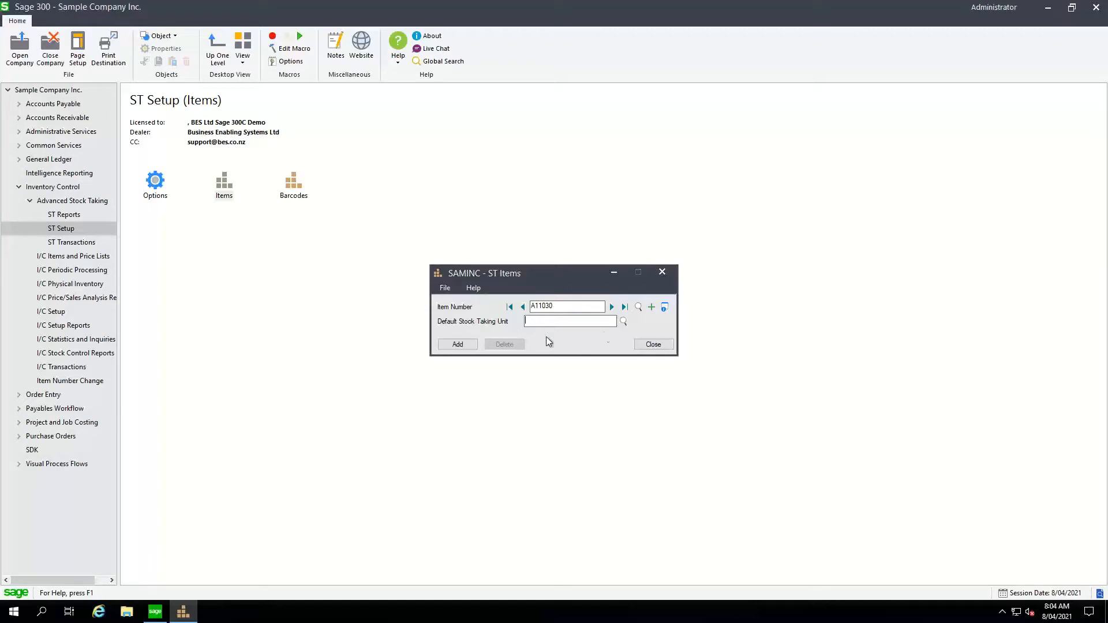
click(624, 321)
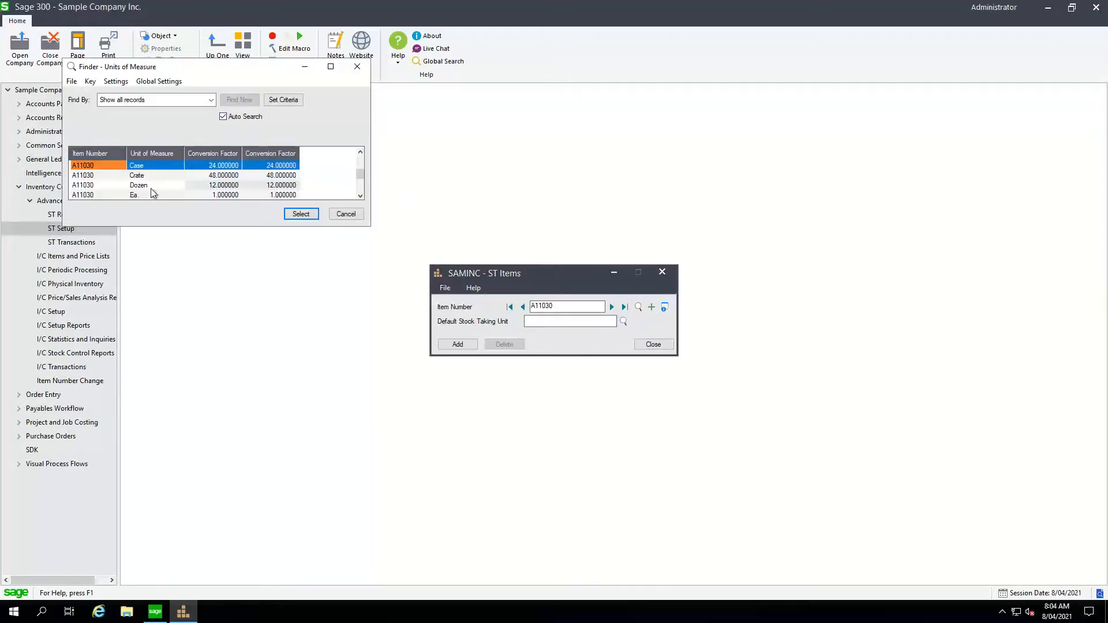
click(300, 214)
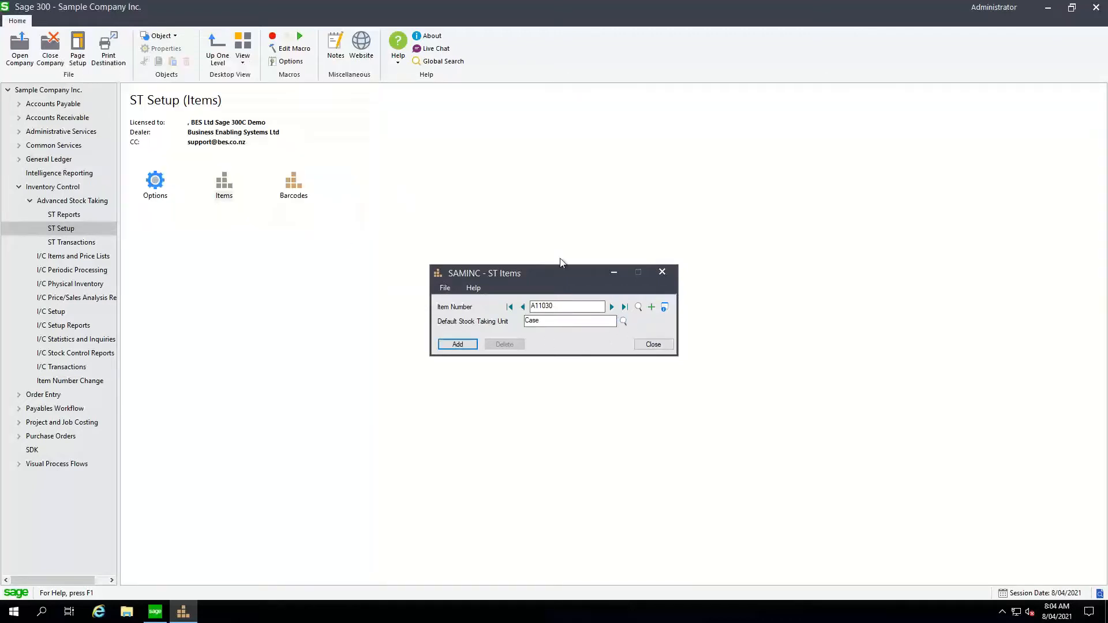
click(456, 345)
click(664, 348)
Step: View the fields of the stock-taking Barcodes setup and close it
click(295, 183)
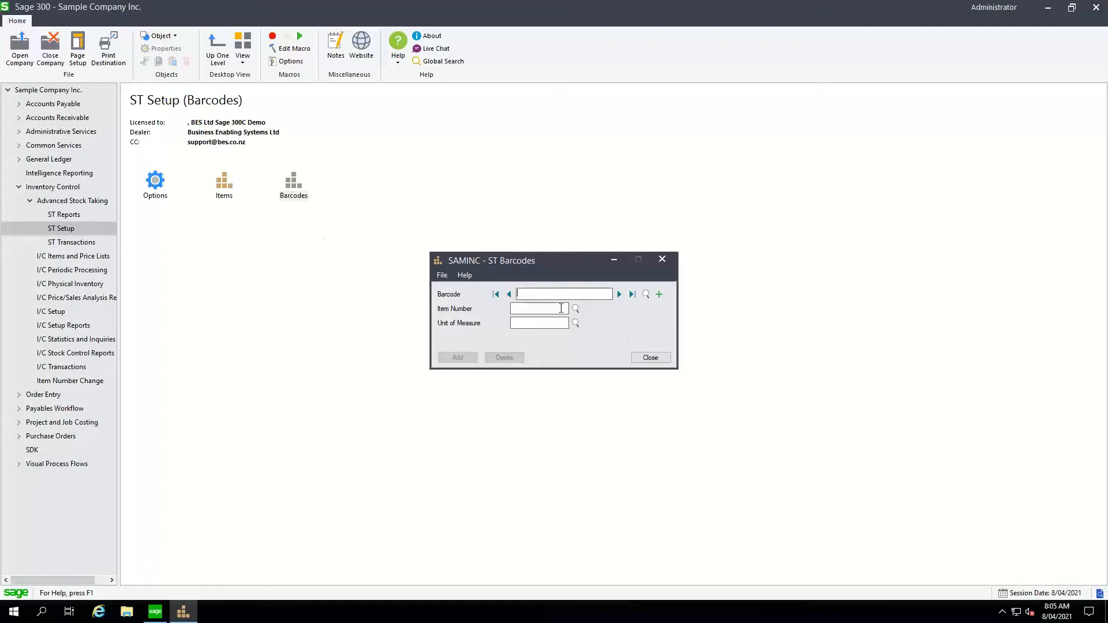
click(654, 358)
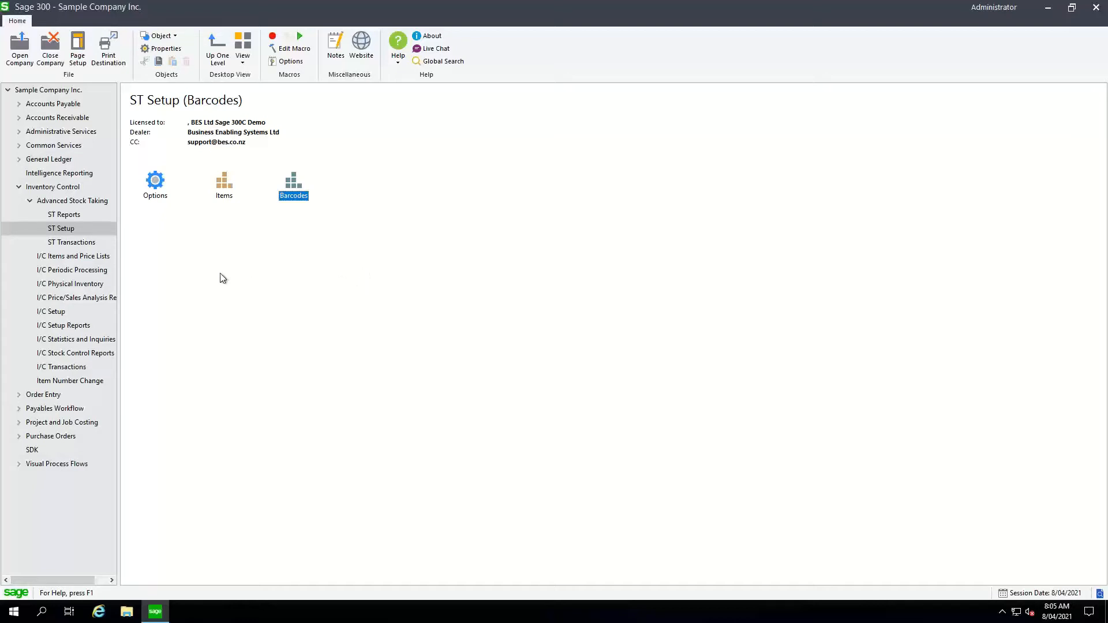
Step: Start generating an inventory worksheet with effective date 30/06/2020 and the location range limited to location 2
click(72, 243)
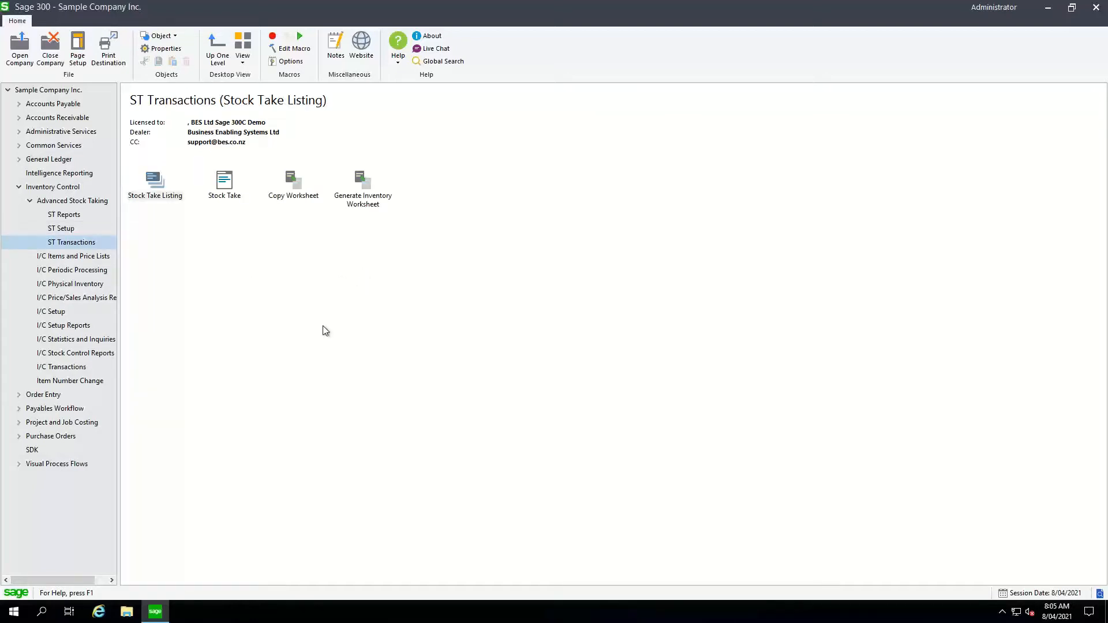
click(361, 190)
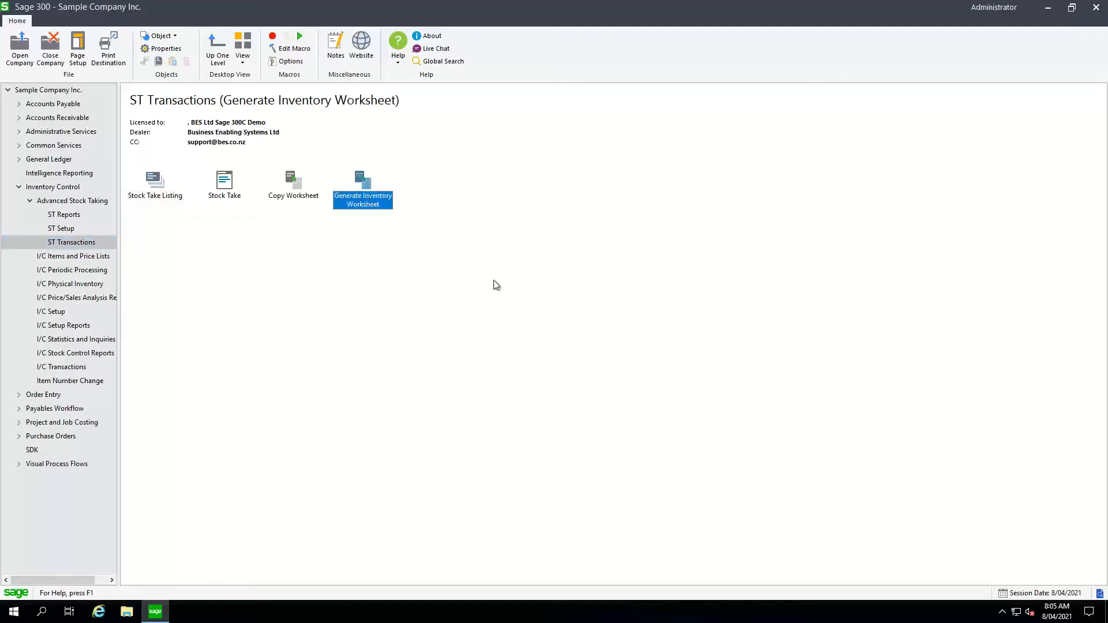
double_click(364, 181)
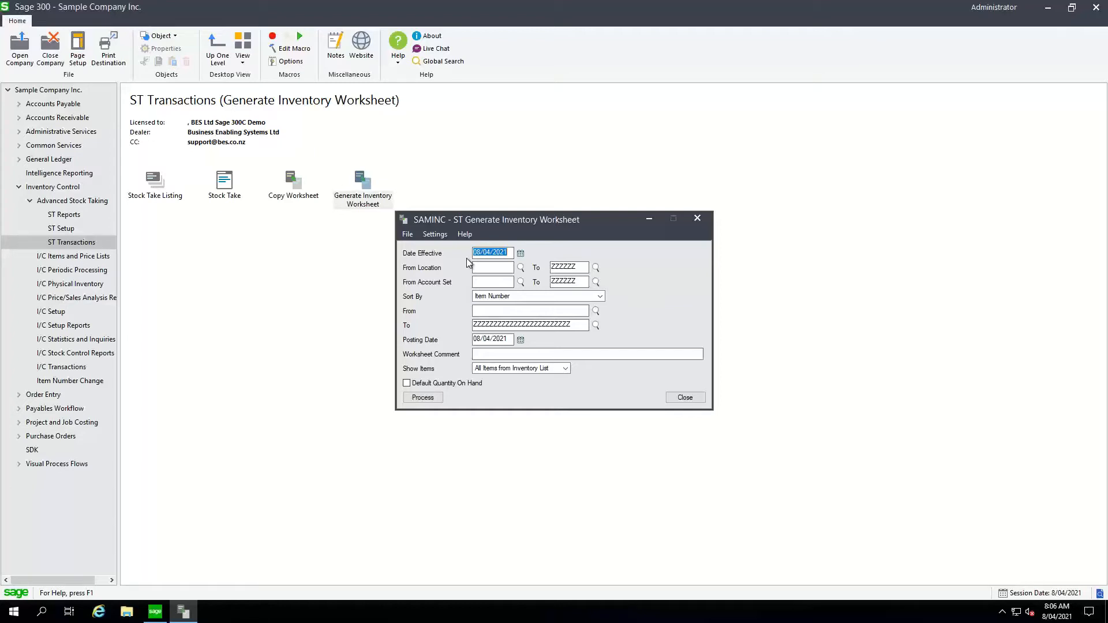
text(30/06/)
text(2020)
text(2)
key(Tab)
text(2)
key(Tab)
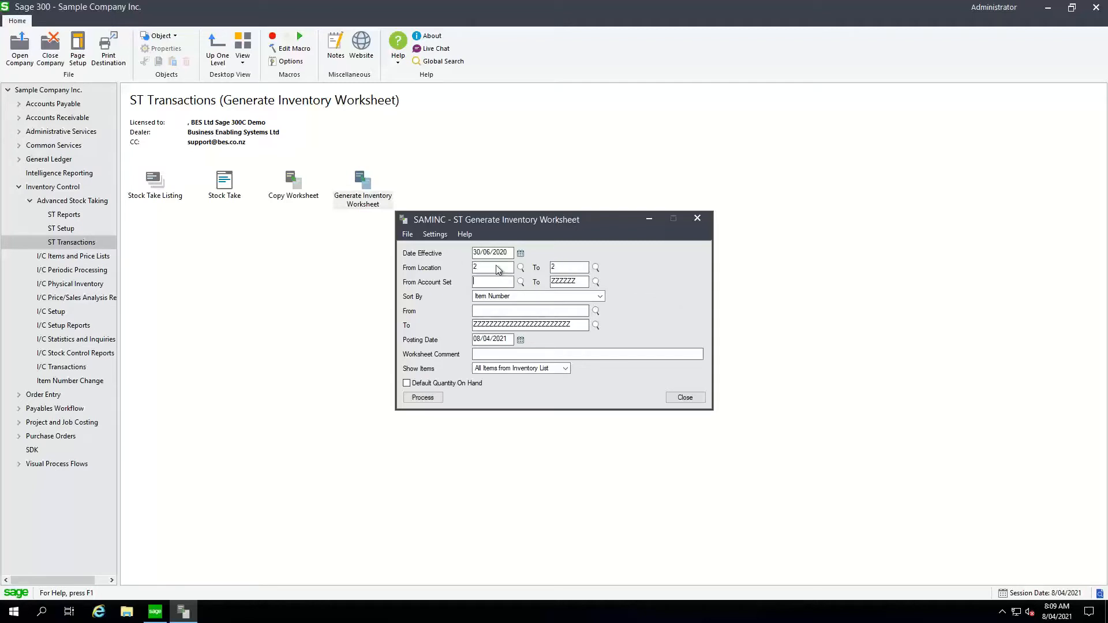
Step: Sort the worksheet by Category and restrict the category range to A1 through A1
click(600, 298)
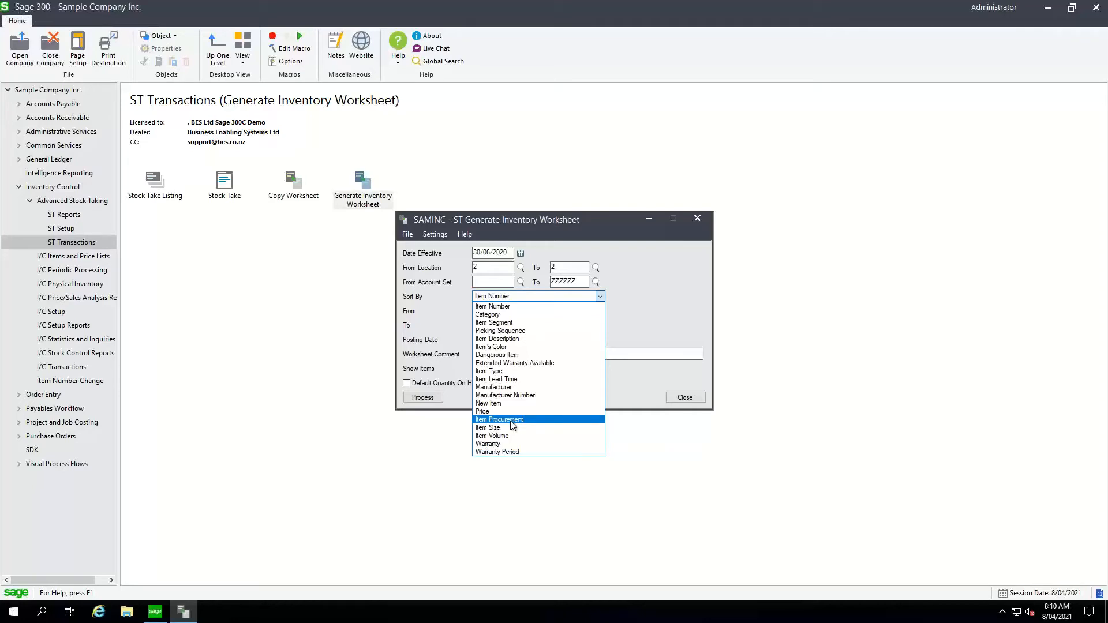
click(500, 314)
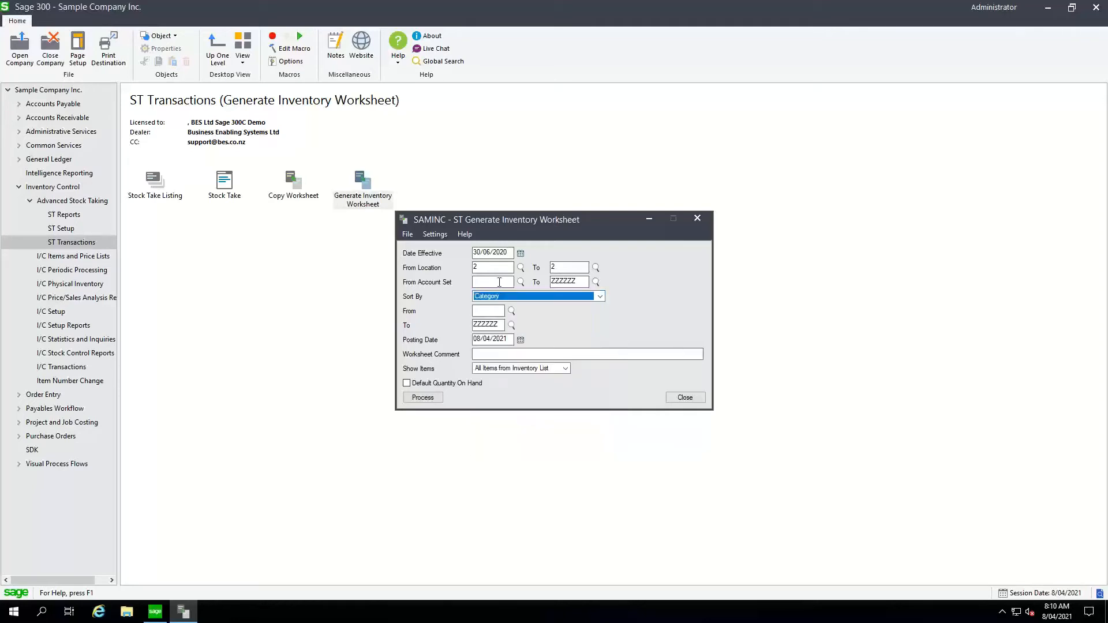
click(512, 312)
key(Return)
text(A1)
Step: Set the posting date to 30/06/2020, process the worksheet for all items from the inventory list, and close the form
click(508, 339)
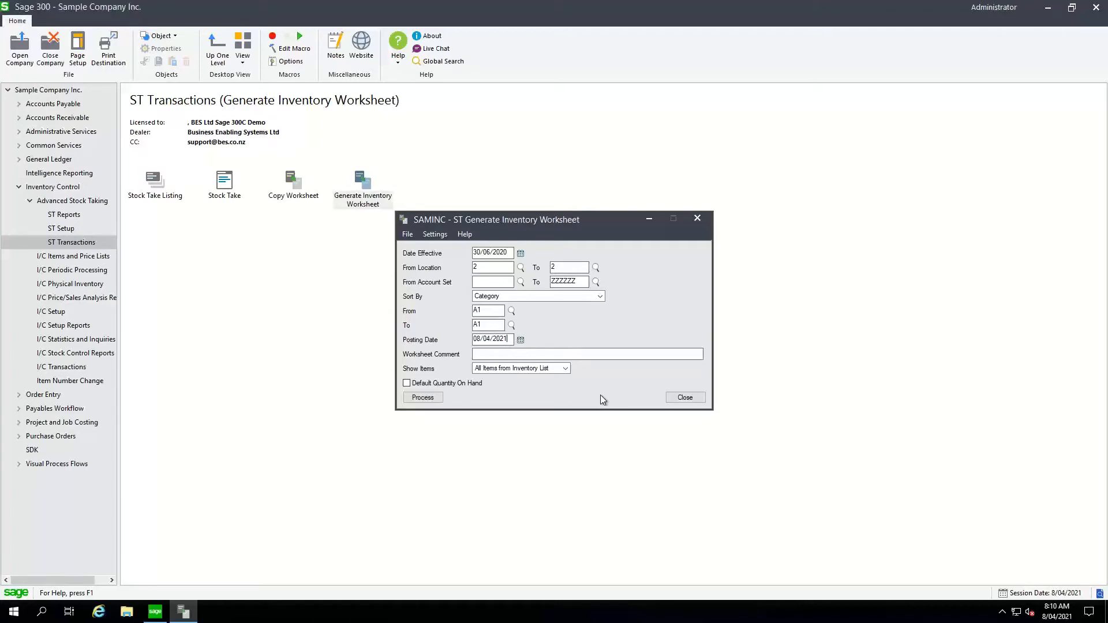
key(shift+Home)
text(30/06/2020)
click(566, 371)
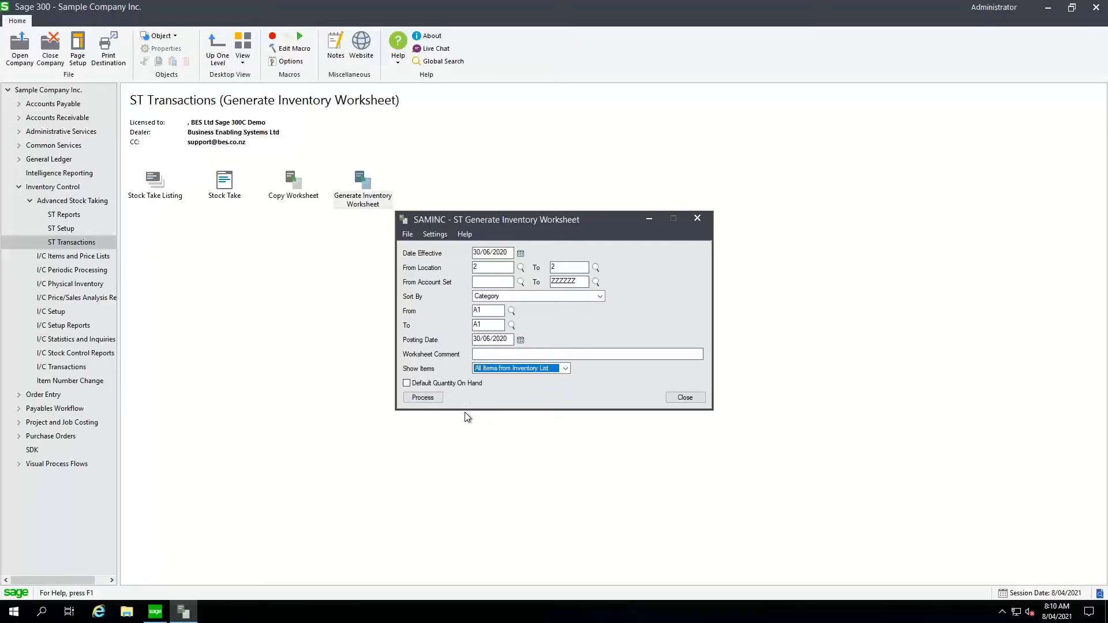
click(434, 401)
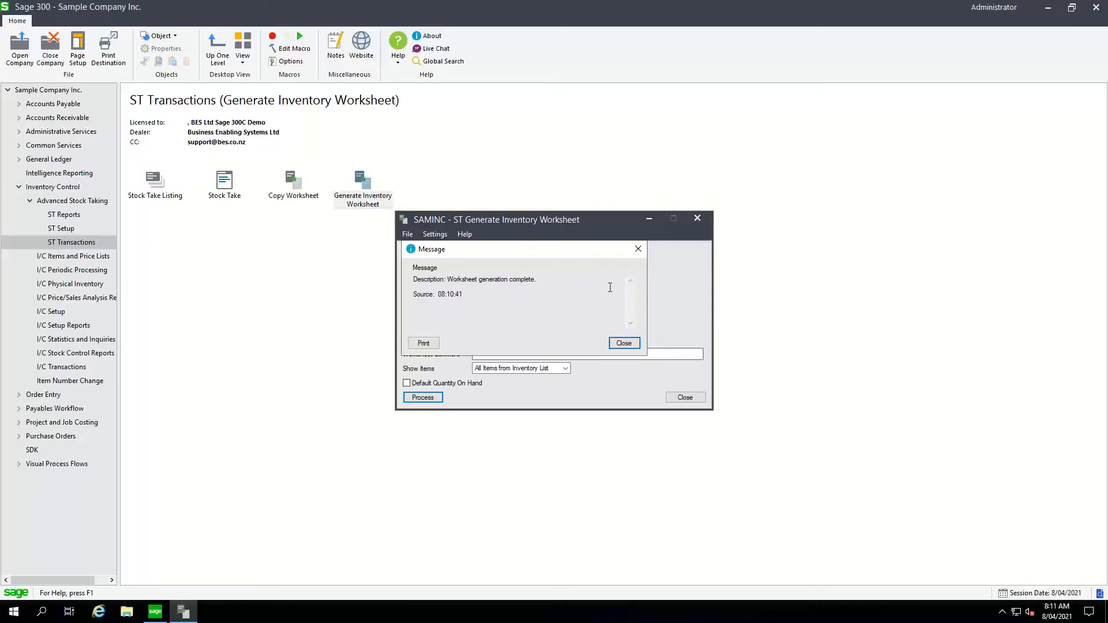
click(624, 343)
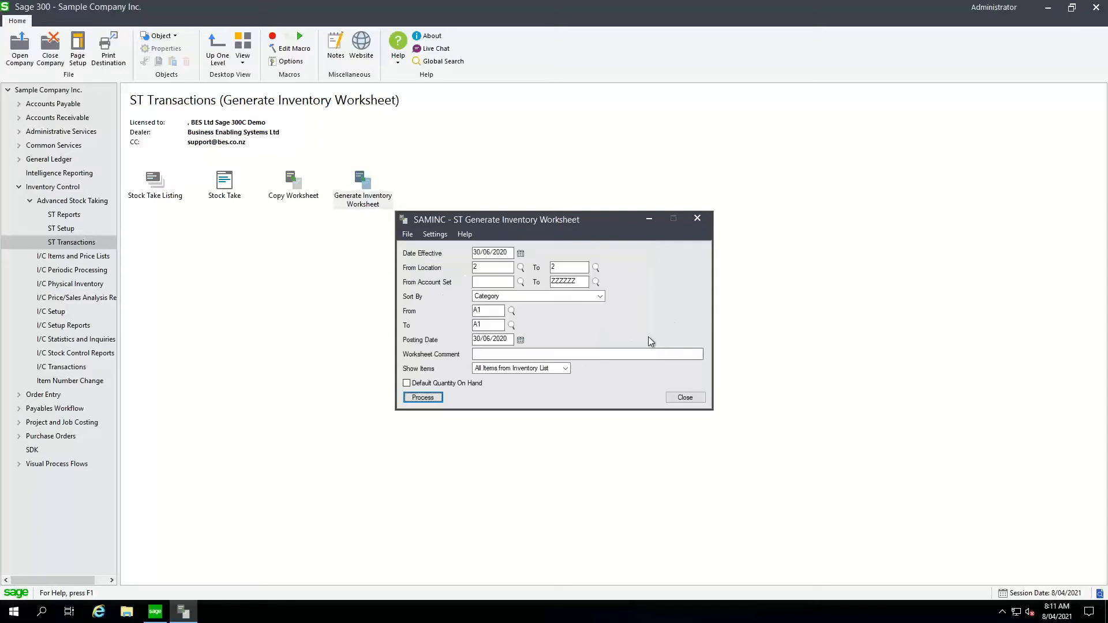
click(684, 397)
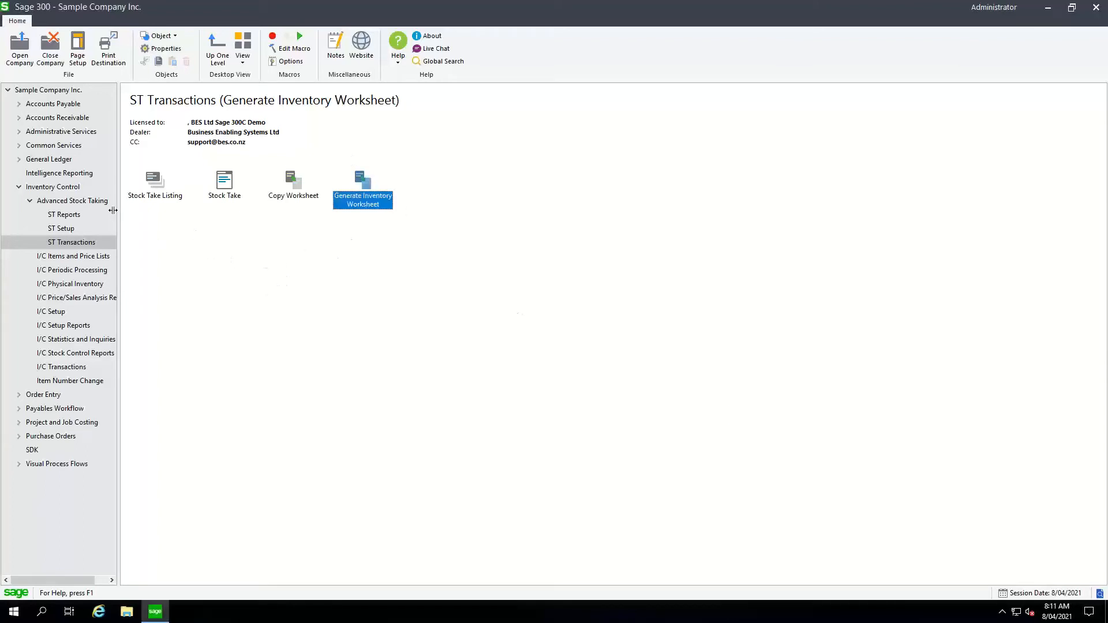
Step: Open the Stock Take Listing at full size and select stock take ST00000003
click(170, 197)
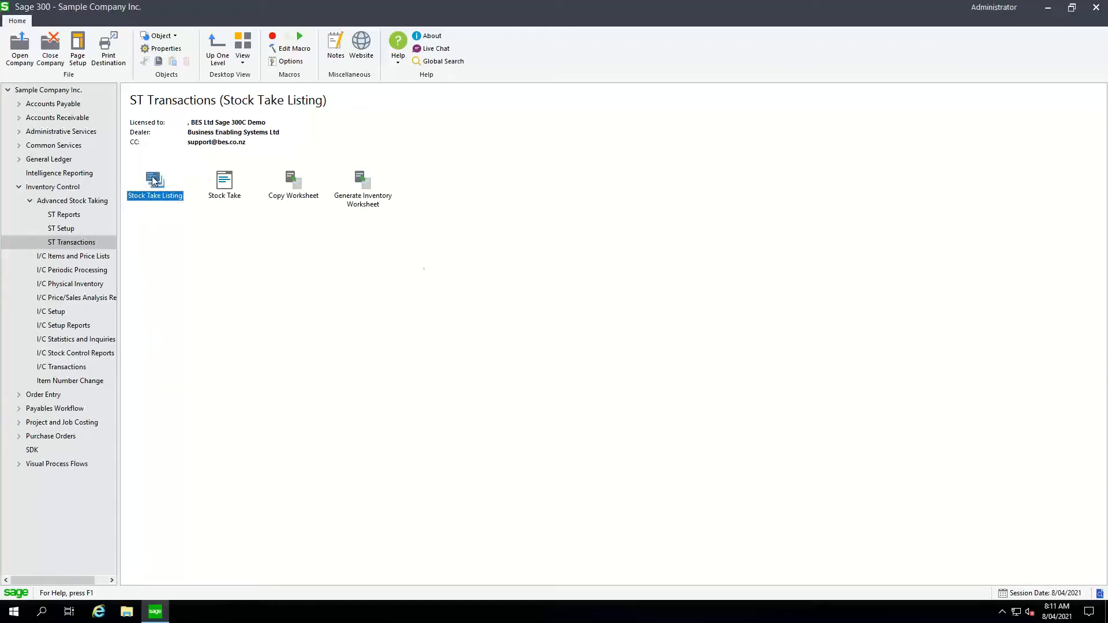
double_click(155, 181)
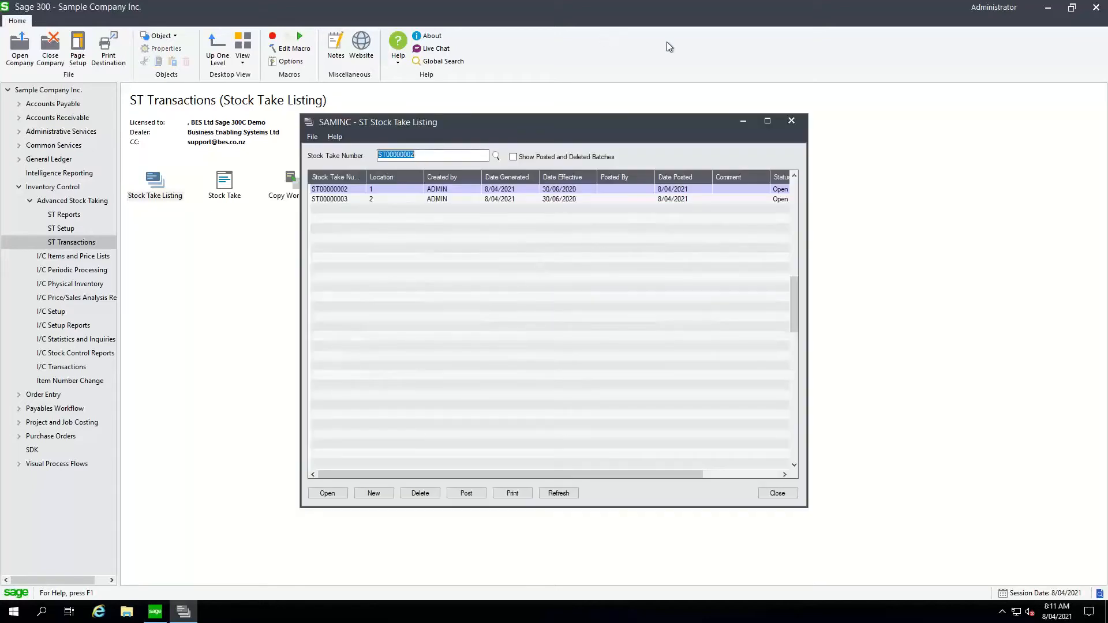
click(767, 122)
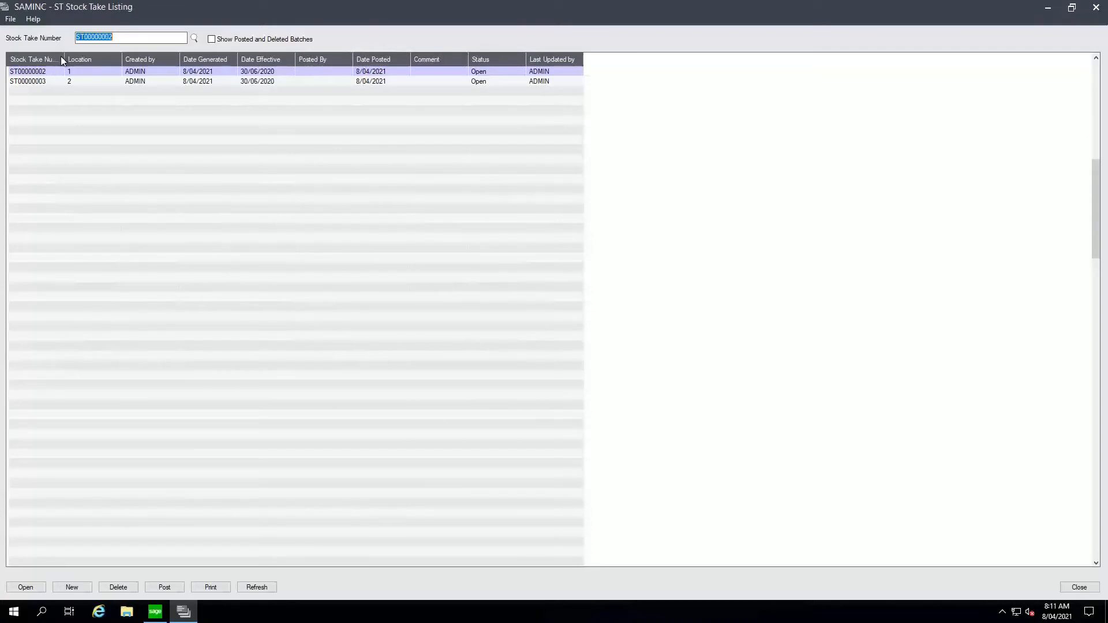
click(57, 80)
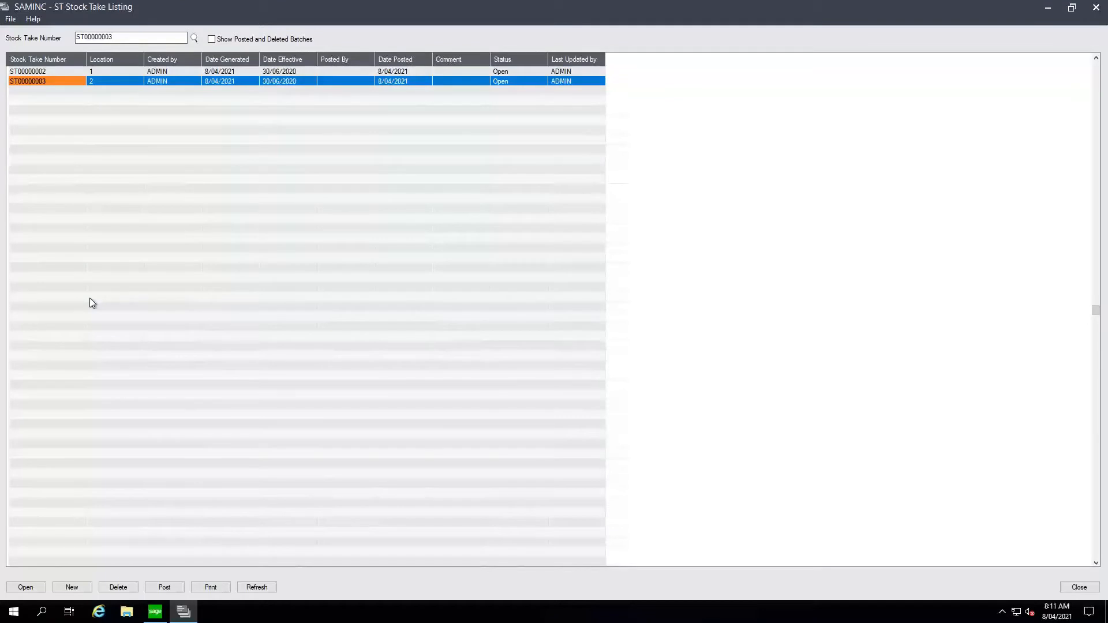
click(53, 72)
click(55, 81)
Step: Include posted and deleted batches in the listing, then view the posted stock take ST00000001 and close it
click(211, 40)
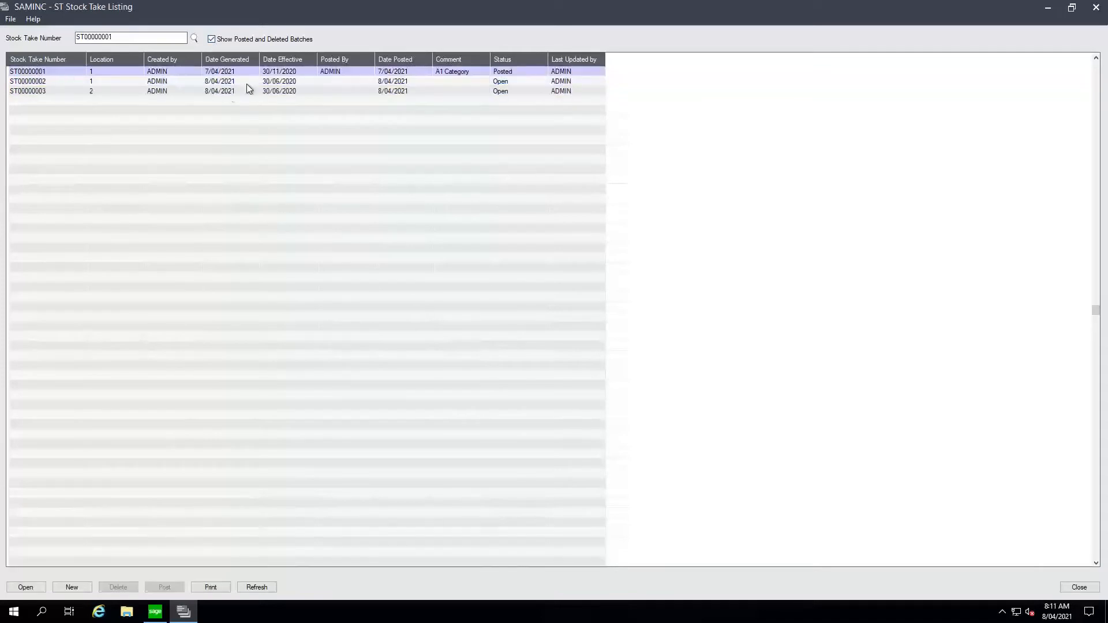
double_click(453, 74)
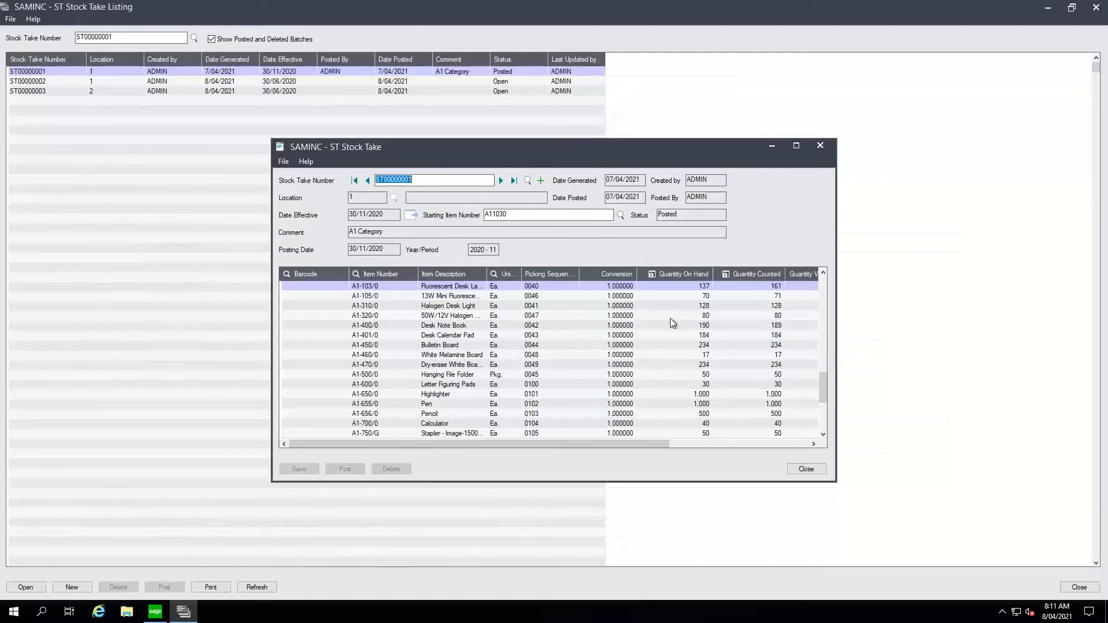
click(807, 469)
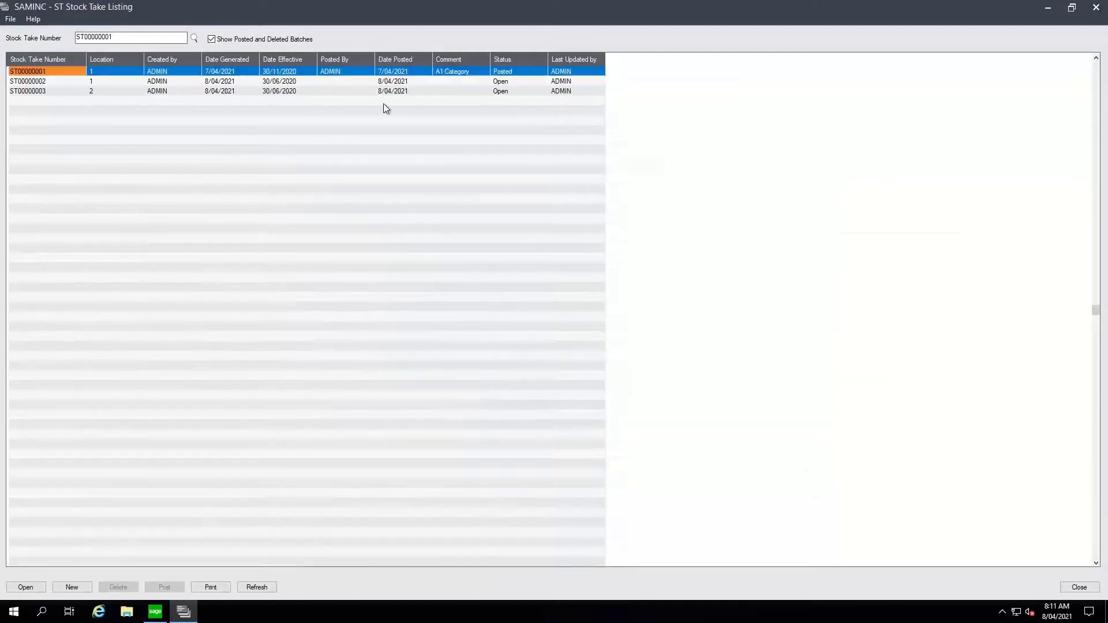
Step: Open stock take ST00000003 at full size and widen the Item Description column to fit its text
double_click(51, 82)
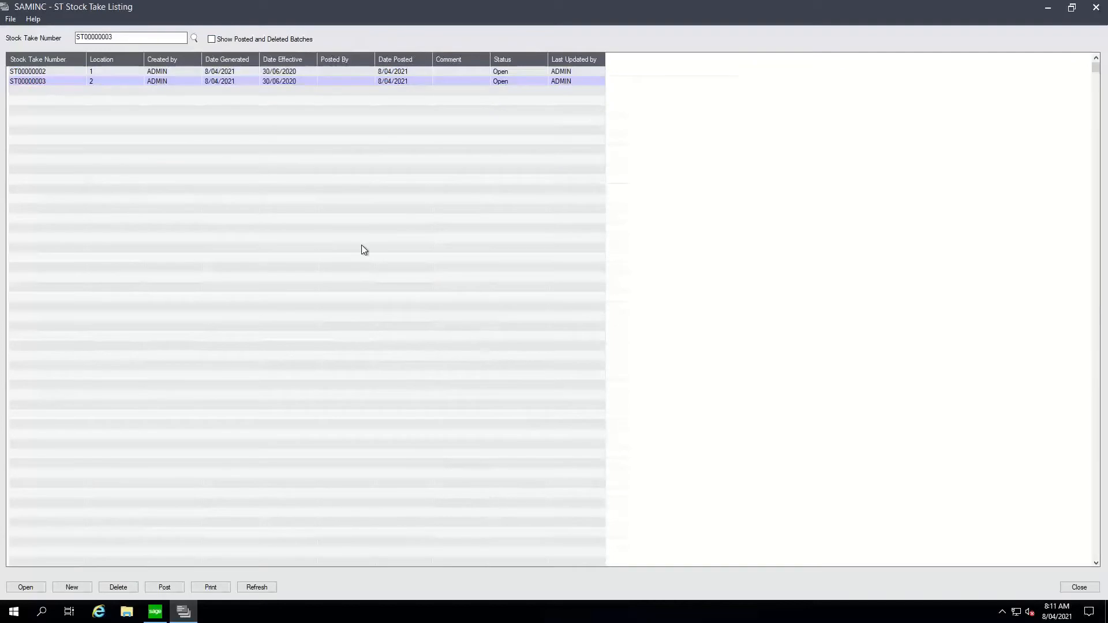
click(797, 145)
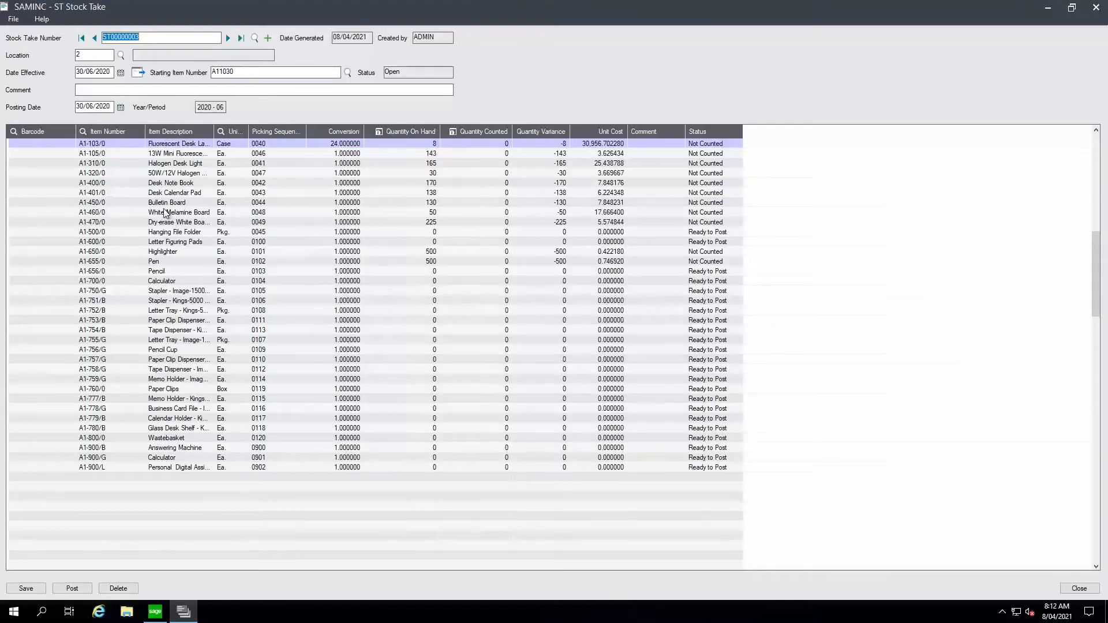
double_click(213, 127)
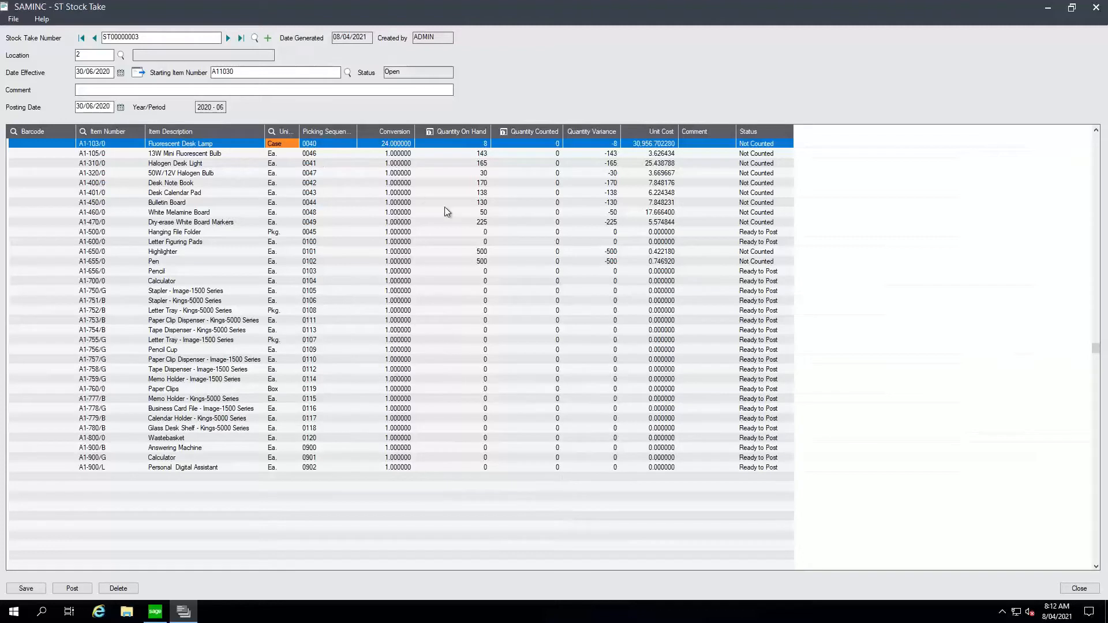
Step: Examine the included transactions behind the Fluorescent Desk Lamp's quantity on hand, widening the Document Number column
click(468, 145)
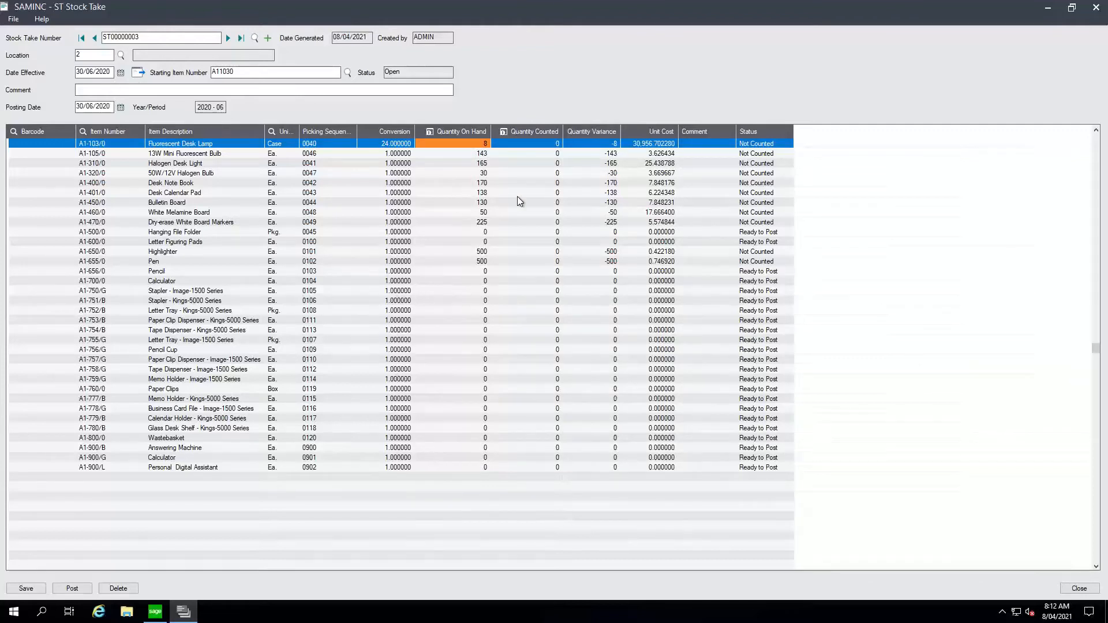
click(431, 132)
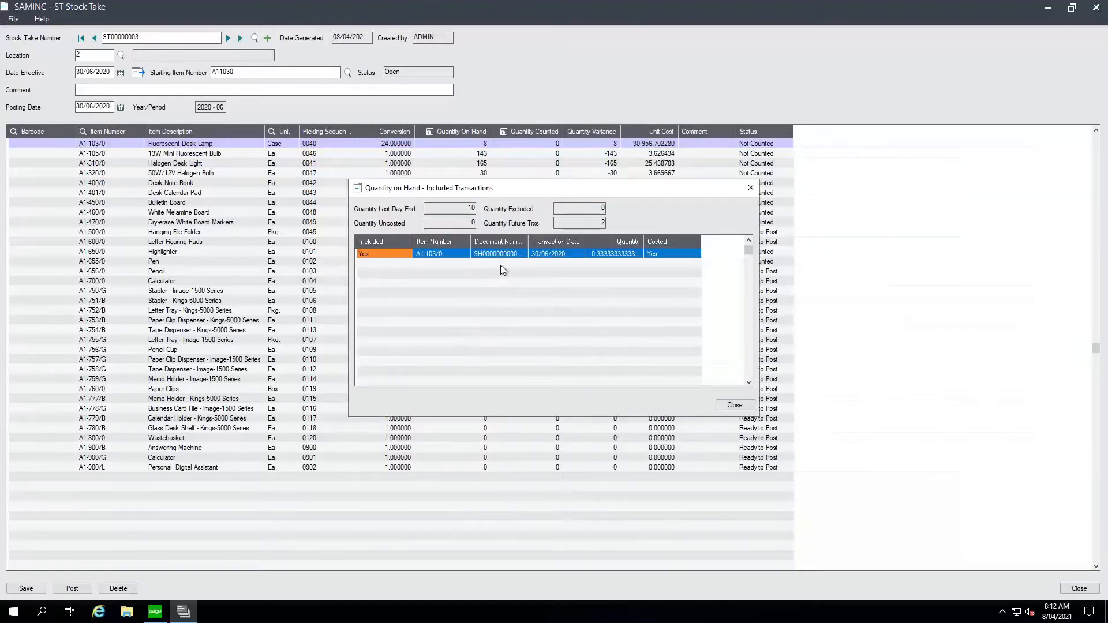
drag(529, 237, 545, 237)
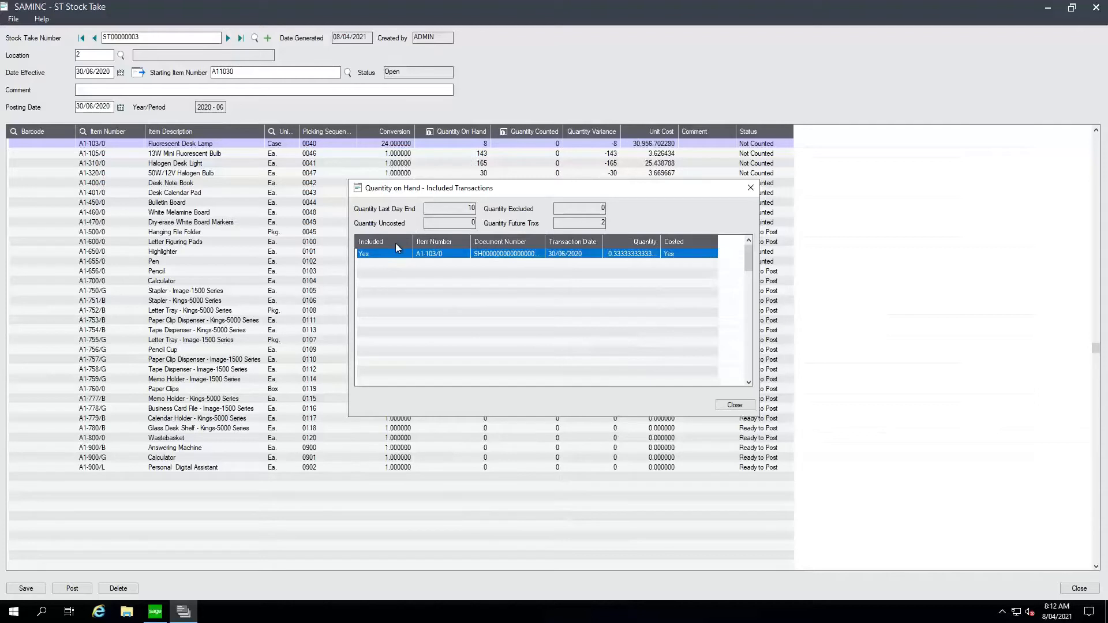
click(382, 255)
click(372, 253)
click(735, 405)
Step: Open the counted quantity details for the Fluorescent Desk Lamp and enter a count of 3 for the Case unit
click(484, 144)
click(527, 144)
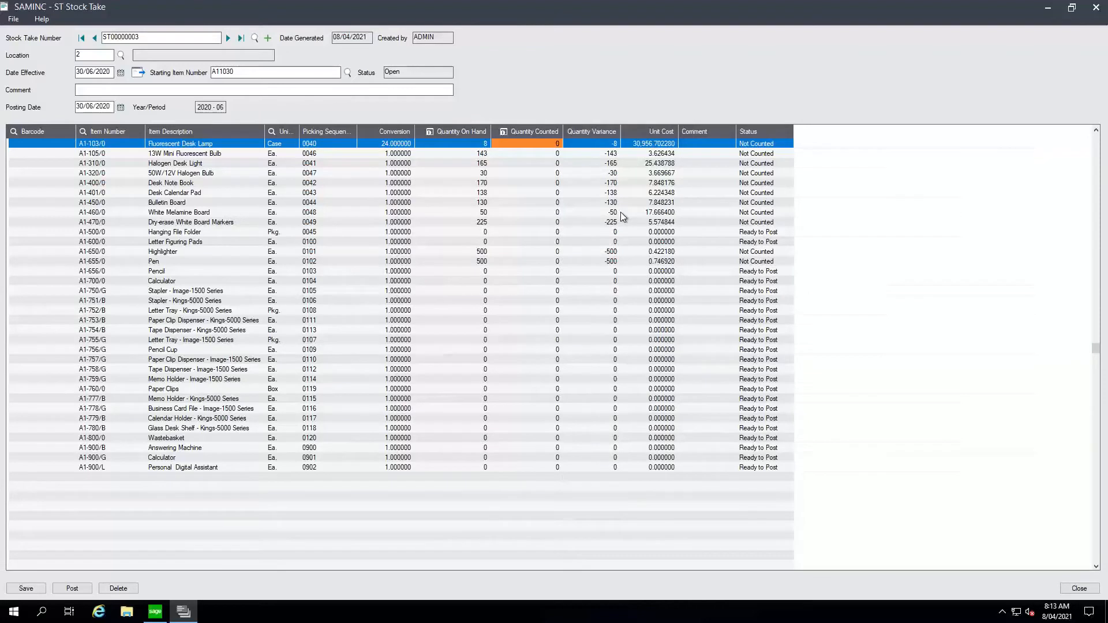
click(503, 132)
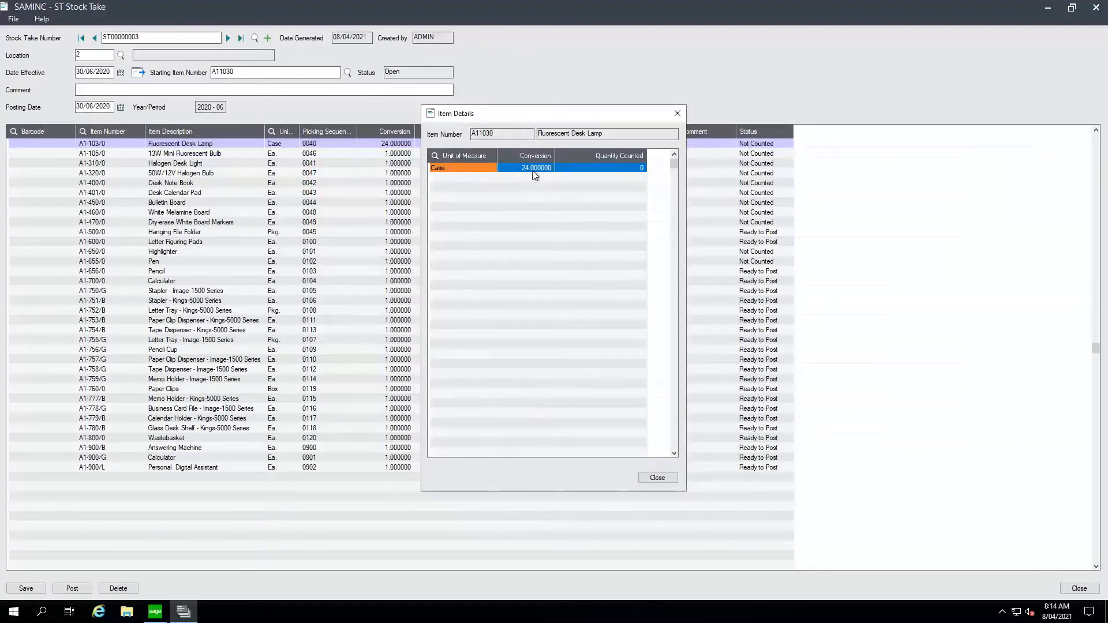
click(621, 170)
text(3)
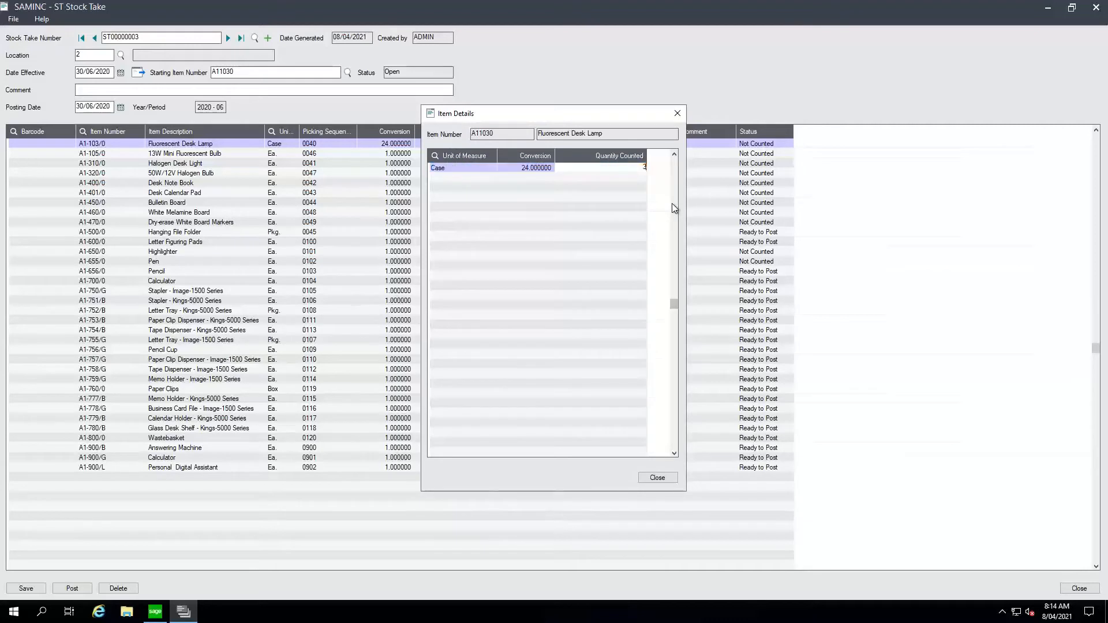
key(Tab)
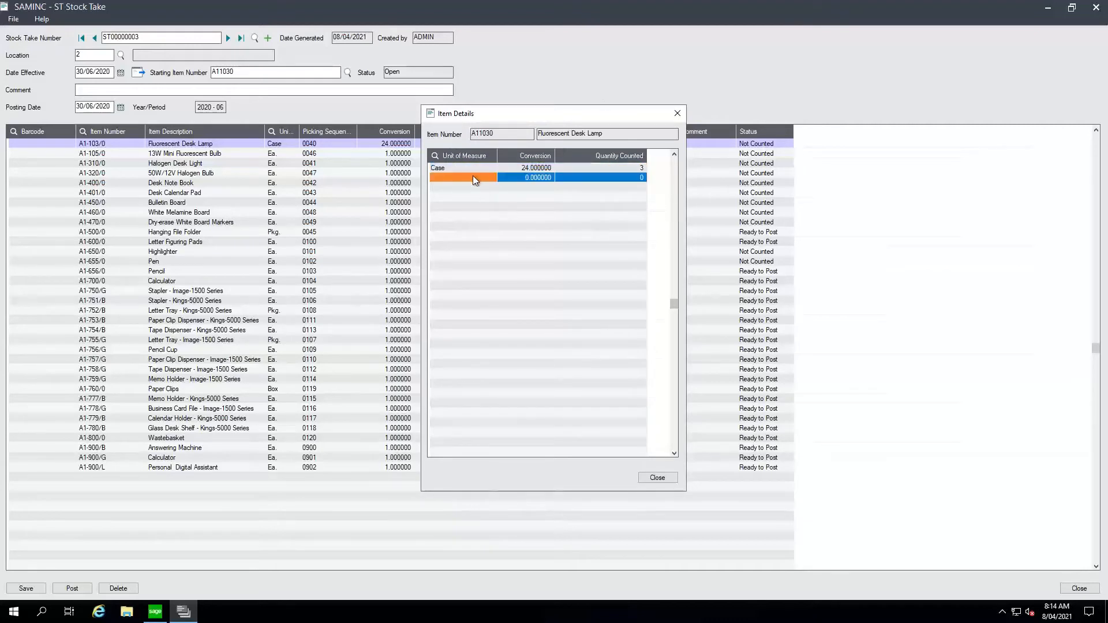
Step: Add an Ea. unit line with a count of 4 to the Fluorescent Desk Lamp's item details and close them
click(488, 178)
click(491, 178)
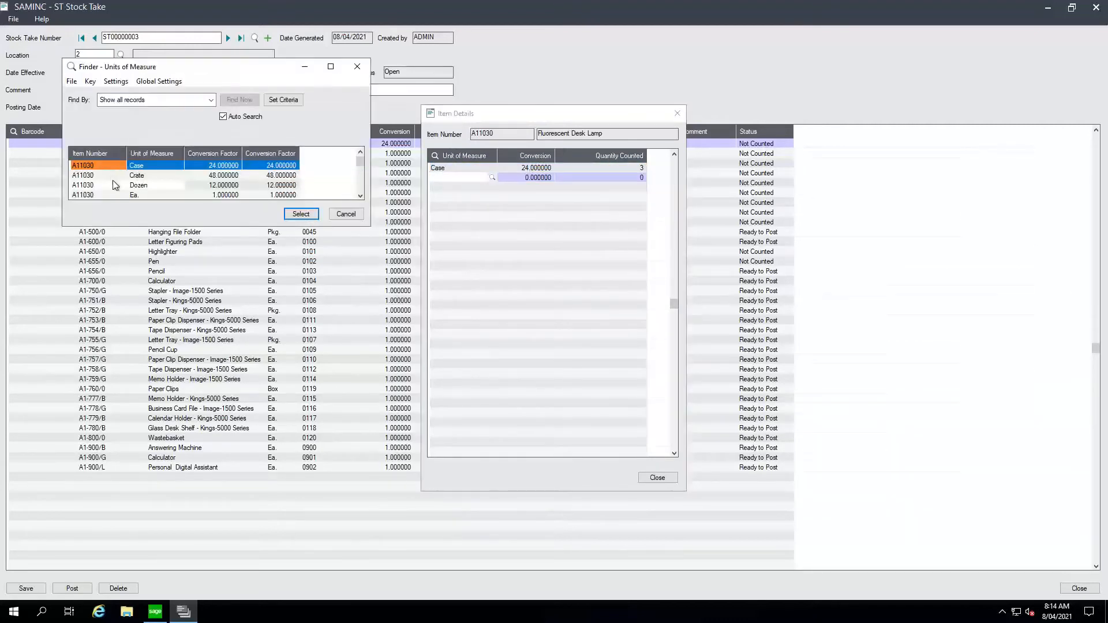
double_click(105, 193)
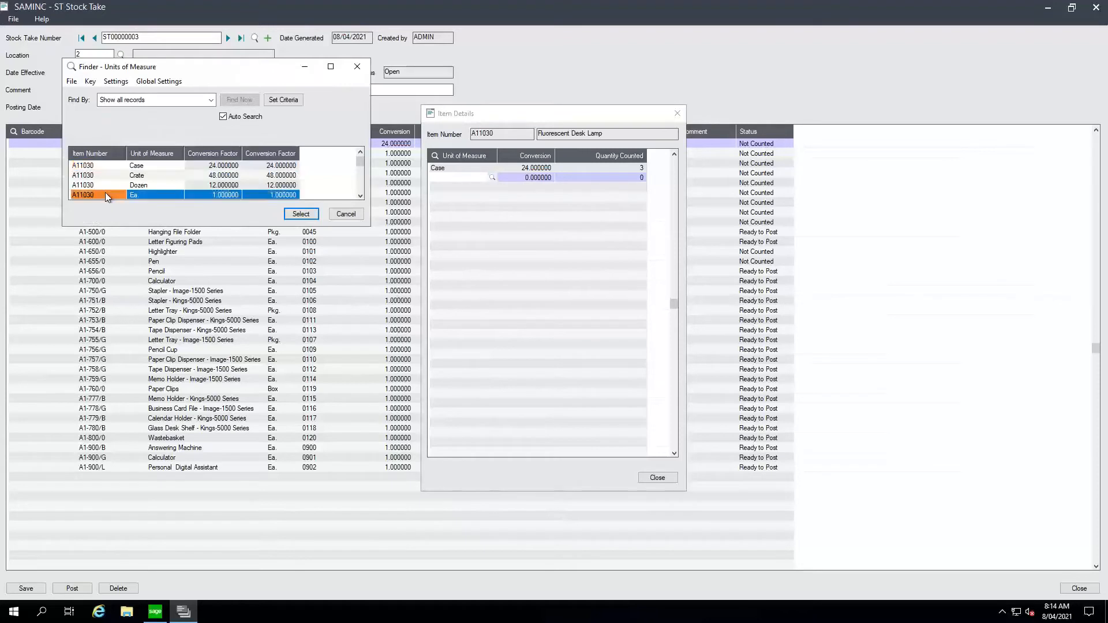
click(535, 178)
click(614, 181)
text(4)
key(Return)
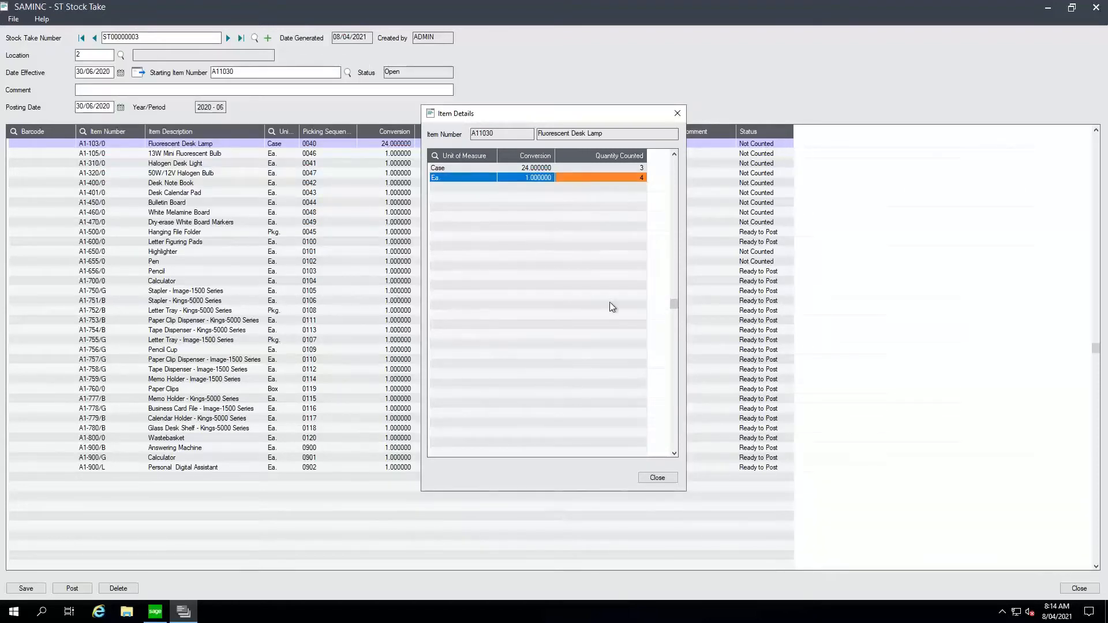
click(657, 478)
click(536, 173)
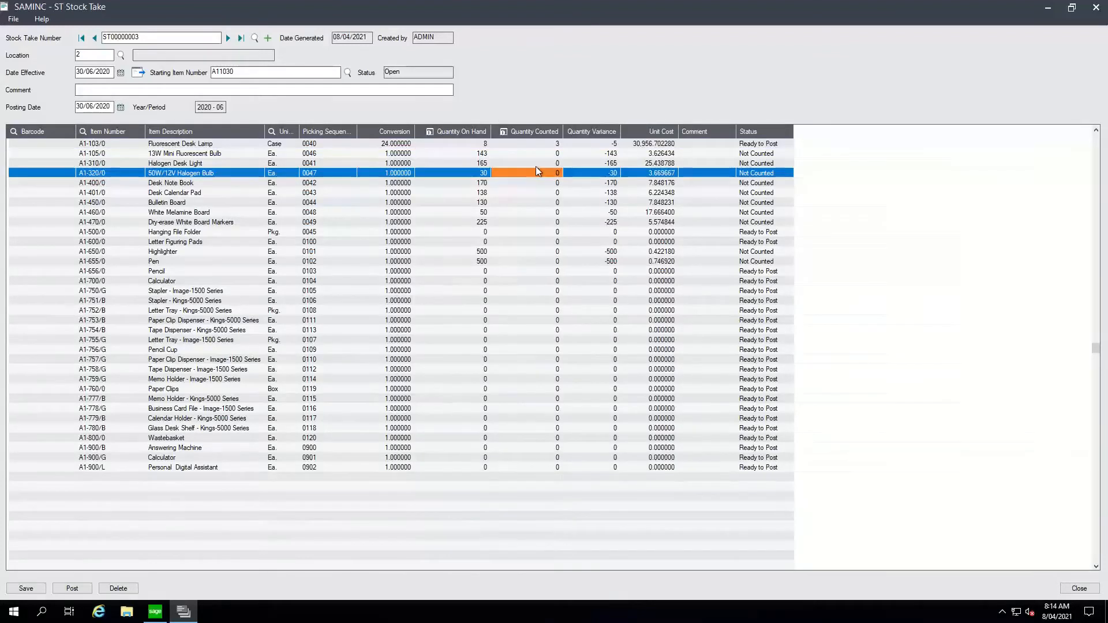
click(553, 147)
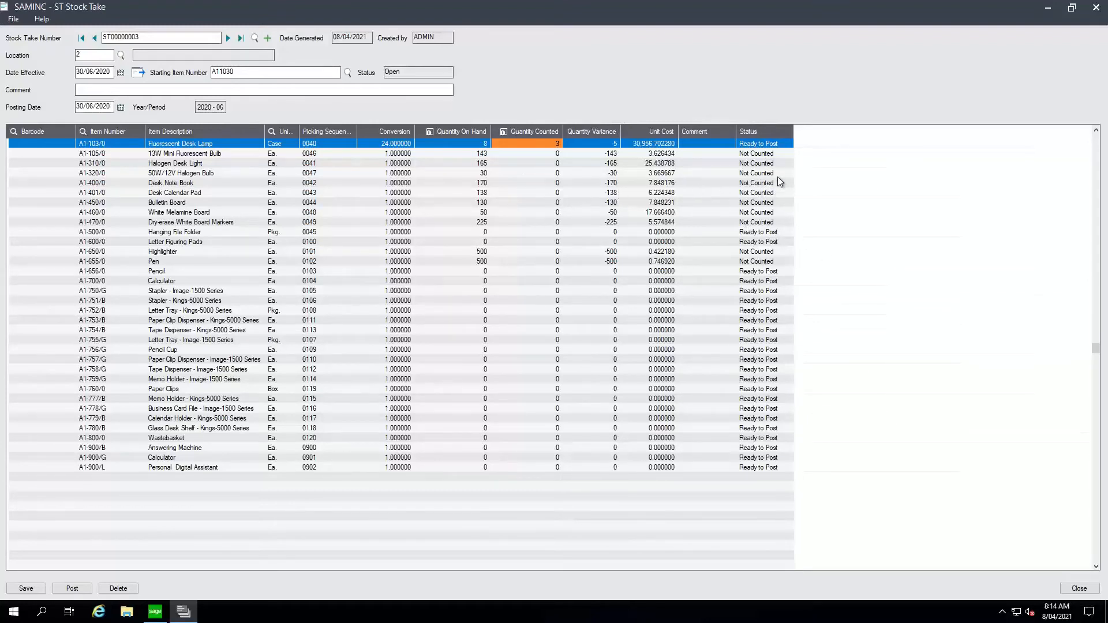
Step: Enter counted quantities of 143 for the 13W Mini Fluorescent Bulb and 164 for the Halogen Desk Light, and save the stock take
click(549, 154)
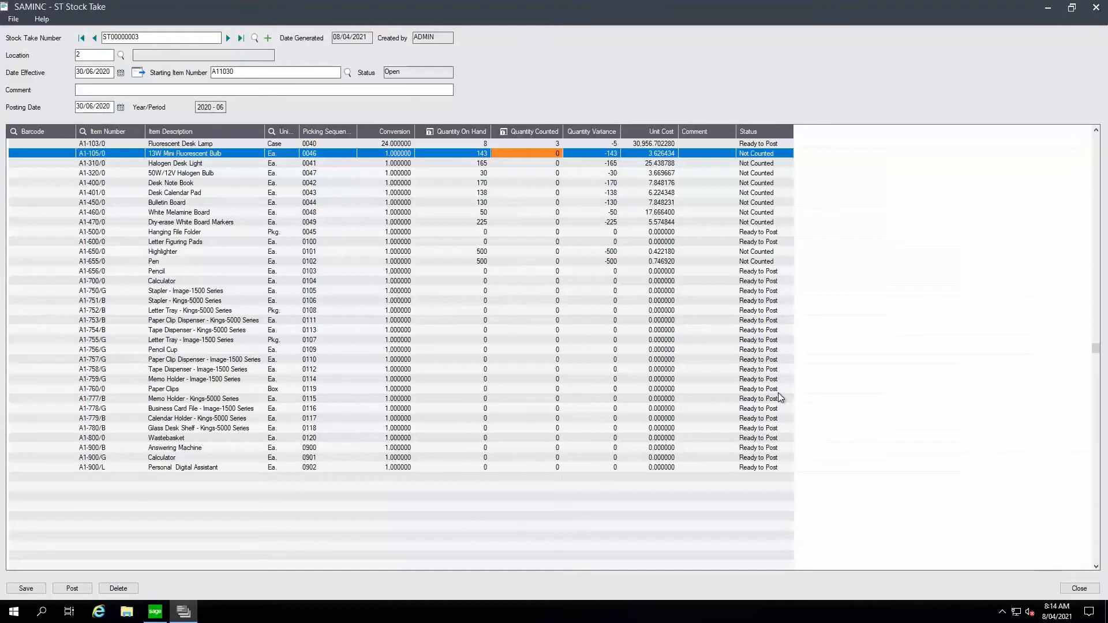
text(143)
key(Return)
text(165)
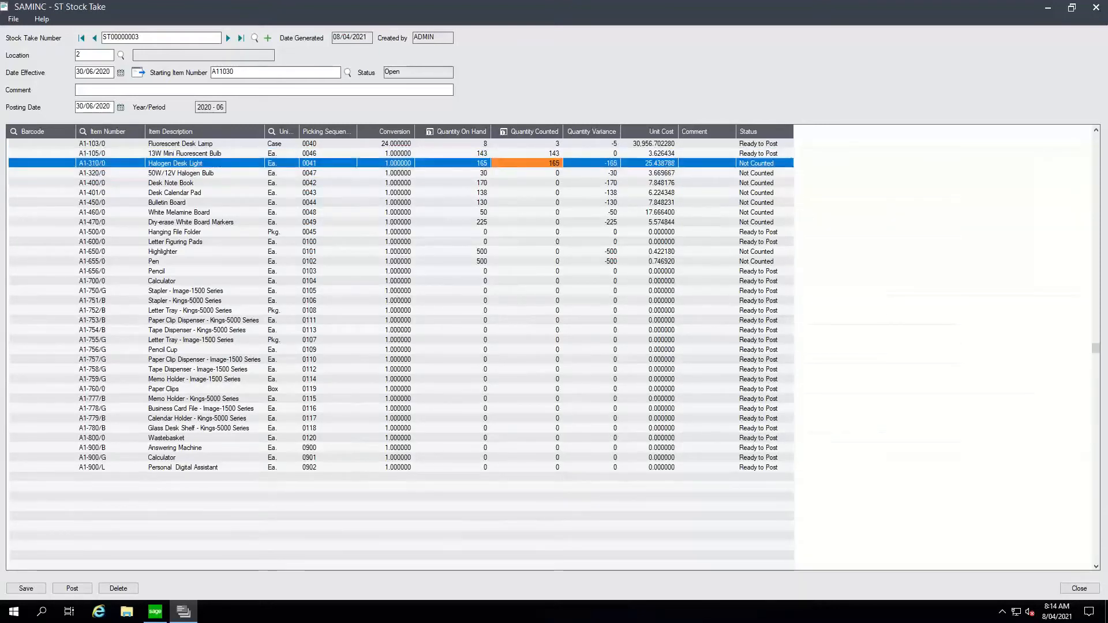
key(Return)
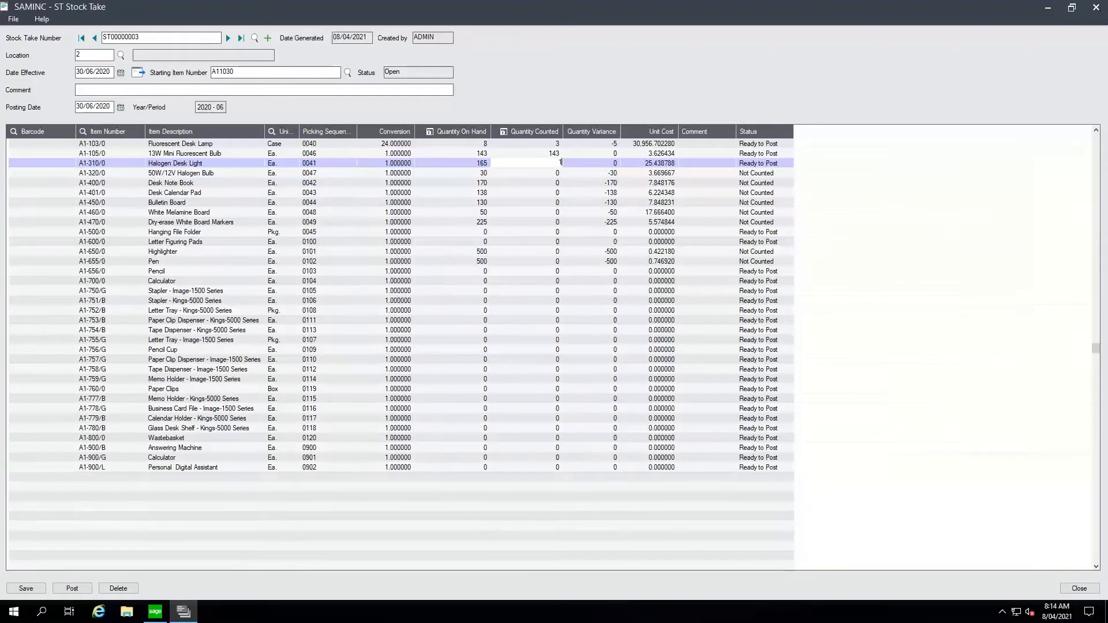
text(4)
click(26, 589)
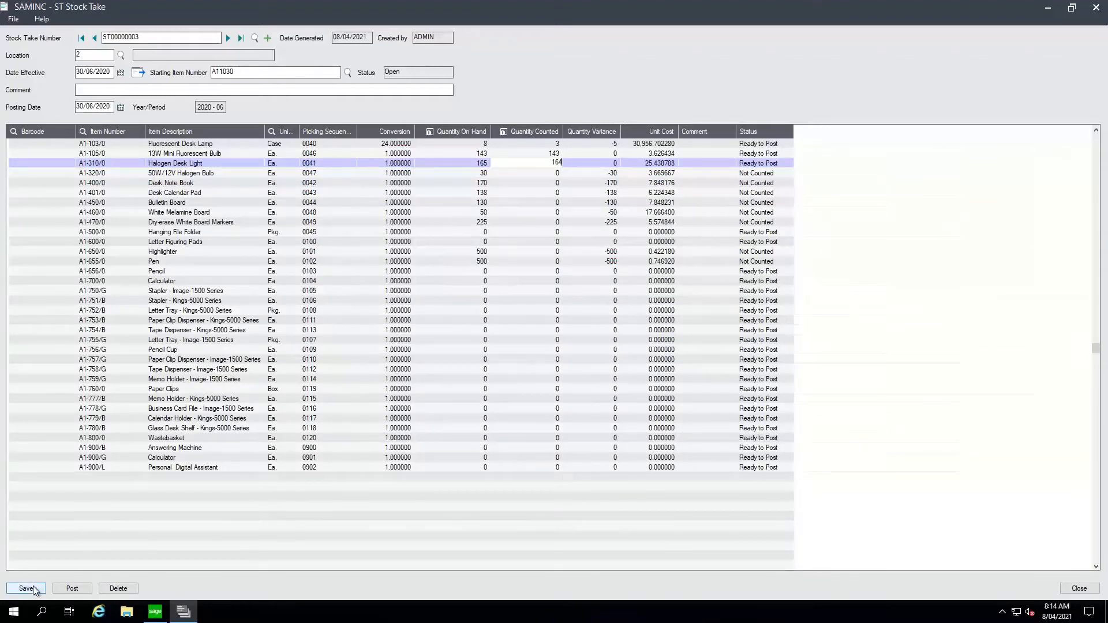
Step: Enter counted quantities of 3 for the 50W/12V Halogen Bulb, 170 for the Desk Note Book and 138 for the Desk Calendar Pad
click(548, 174)
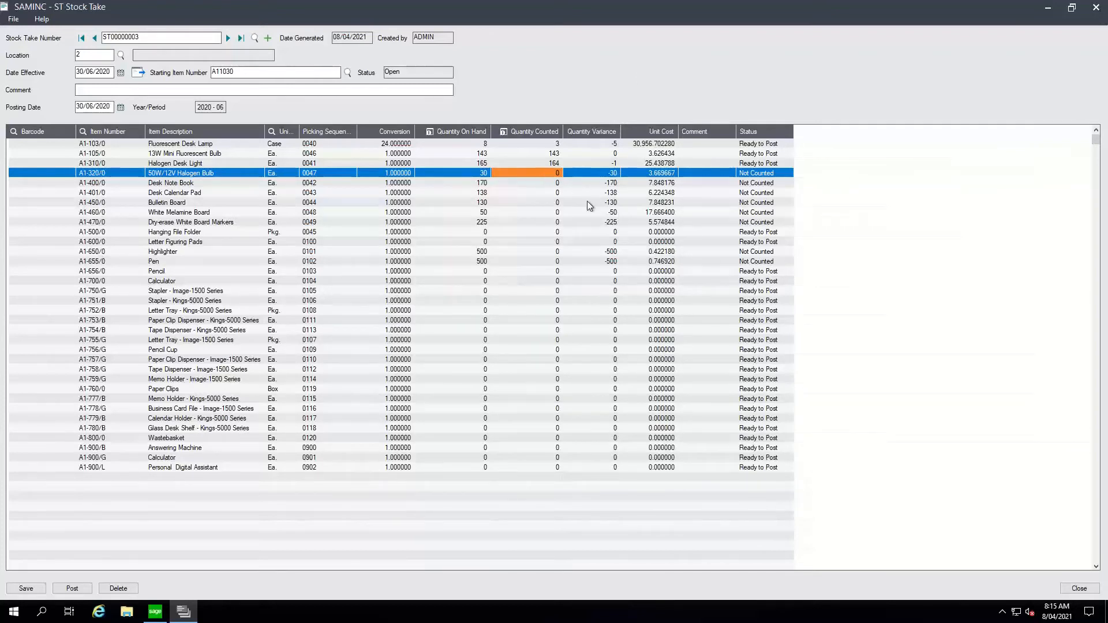
text(3)
key(Return)
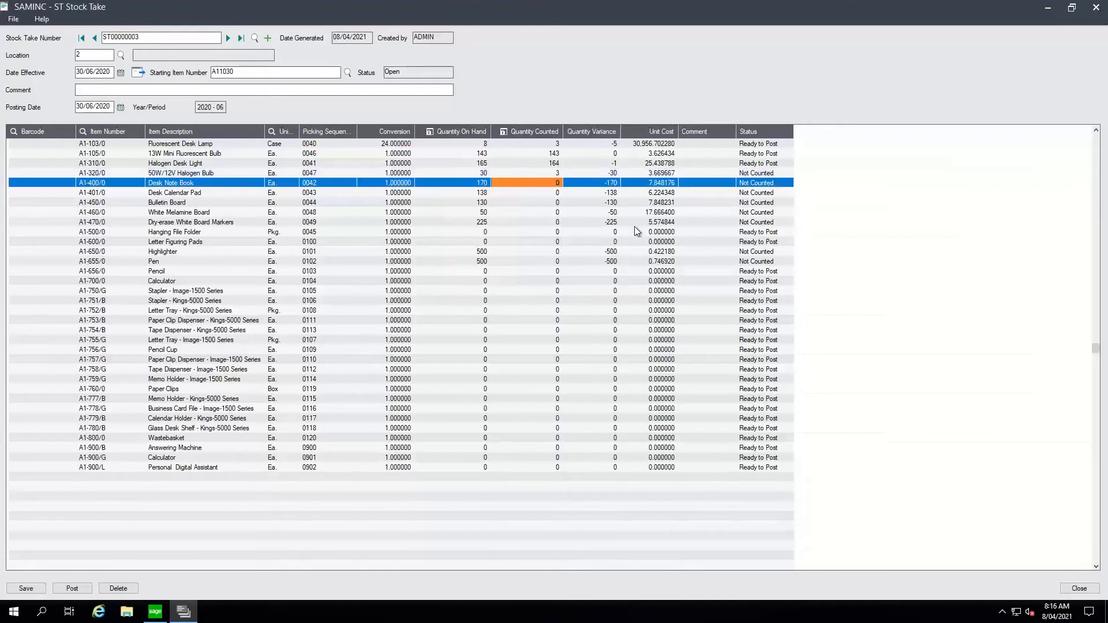
text(170)
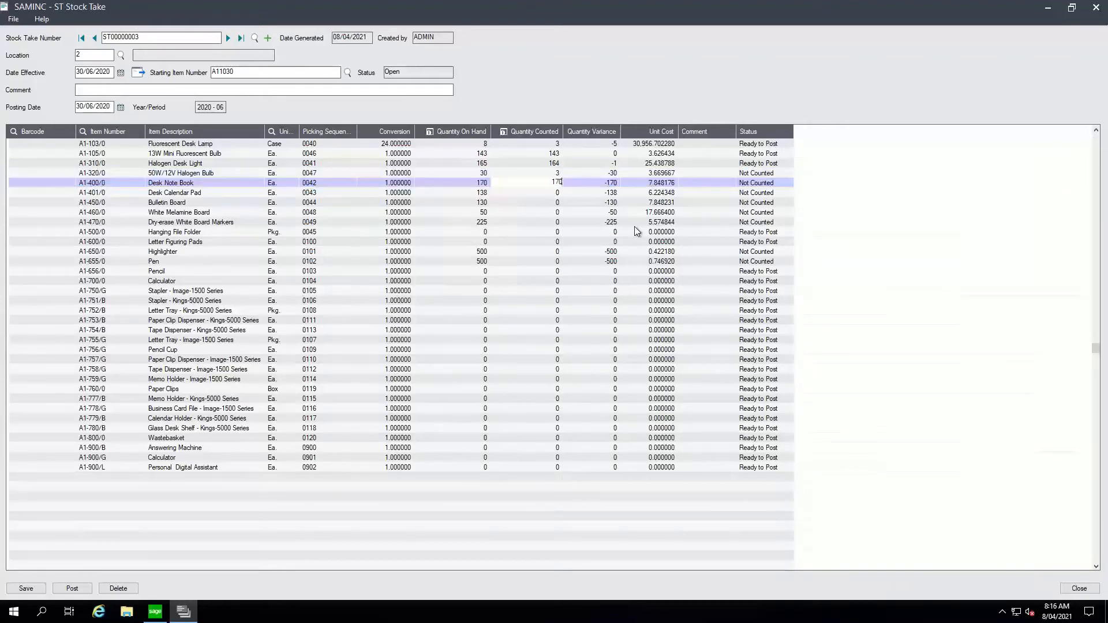
key(Return)
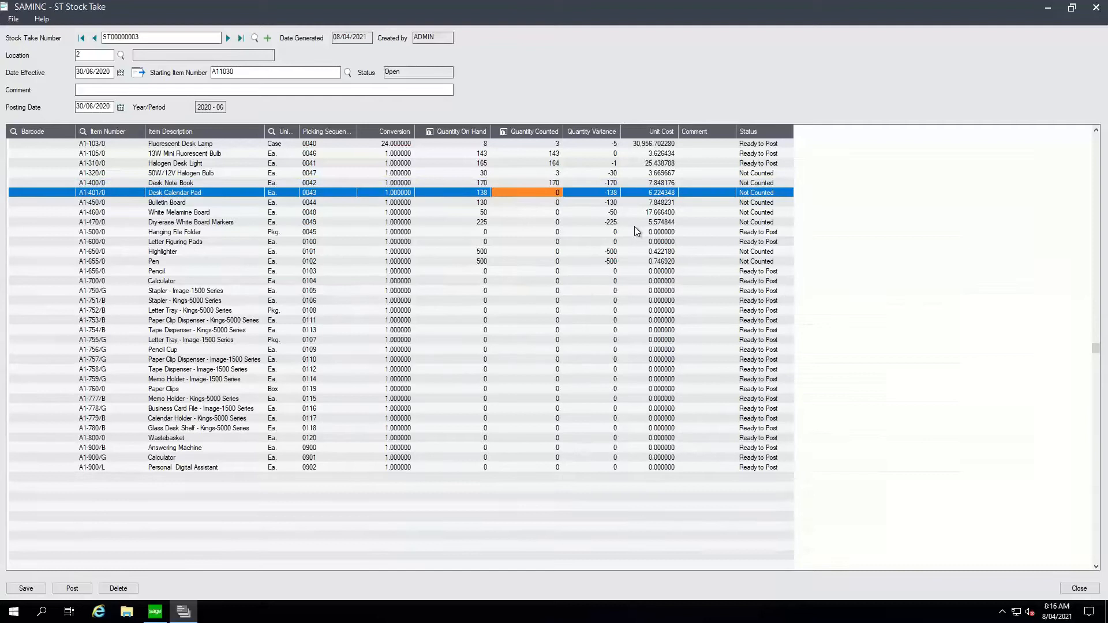
text(138)
key(Return)
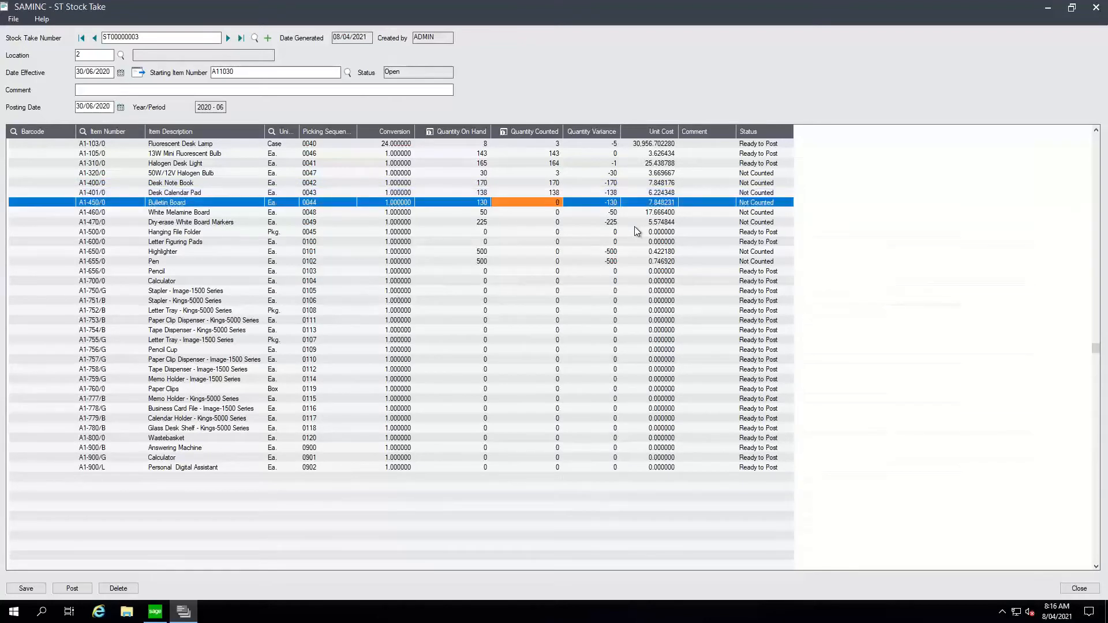
Step: Enter counted quantities of 130 for the Bulletin Board, 50 for the White Melamine Board and 225 for the Dry-erase White Board Markers, and save
text(130)
key(Return)
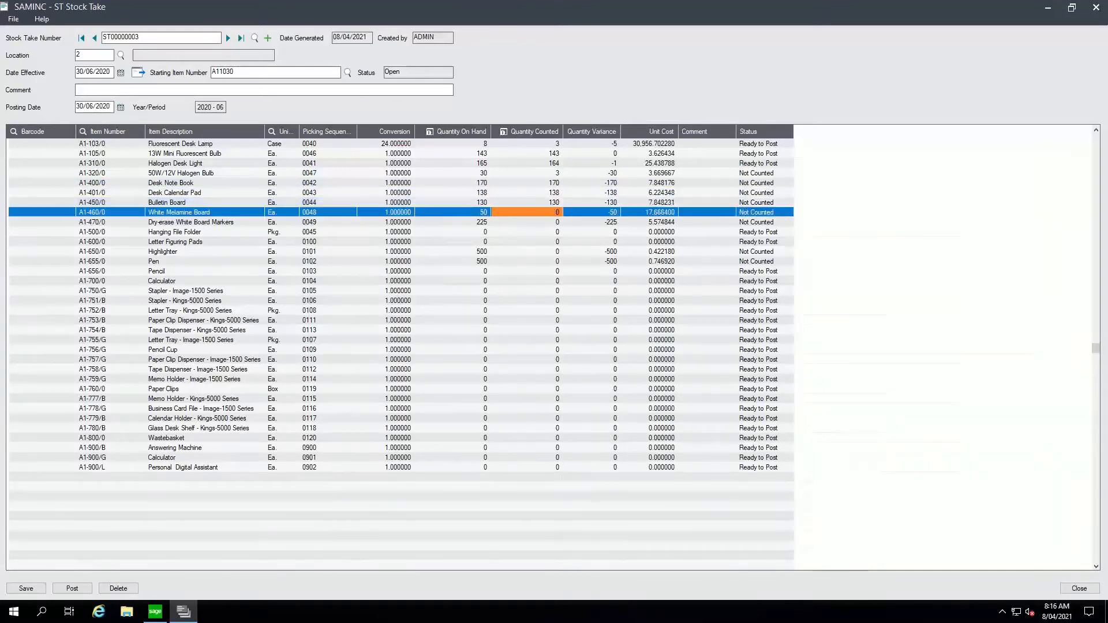
text(50)
key(Return)
text(25)
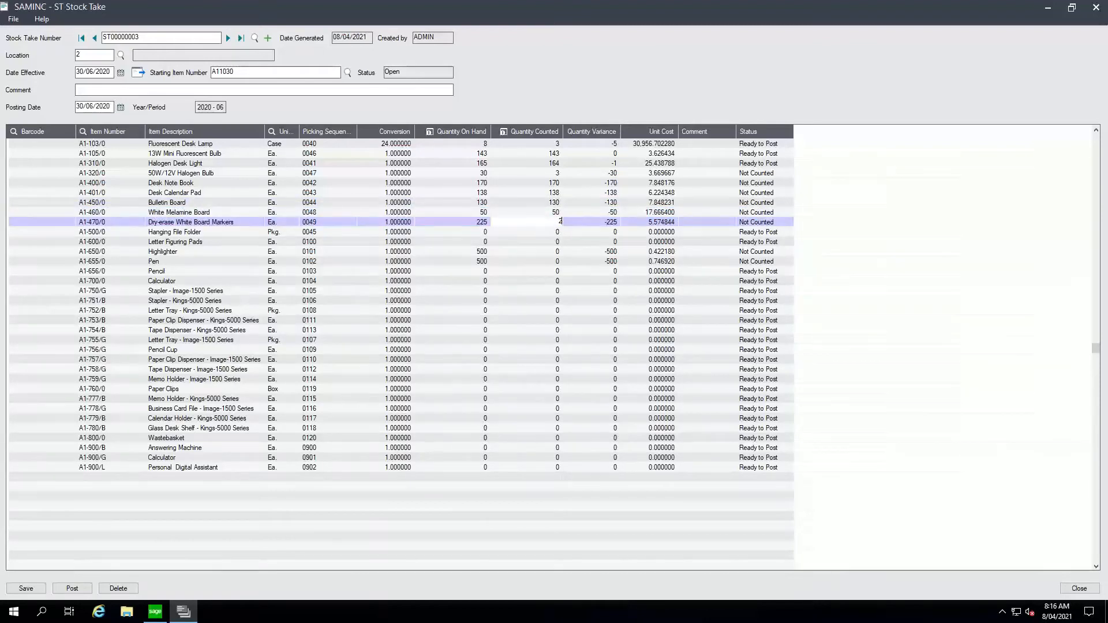
key(Return)
click(26, 588)
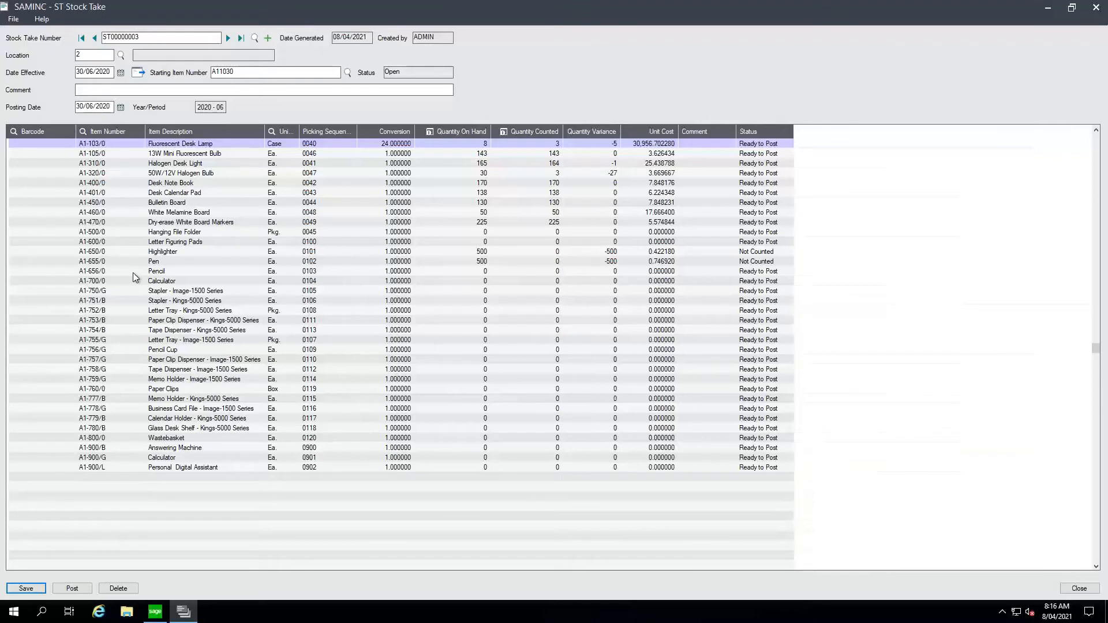
Step: Delete the Highlighter and Pen lines from the stock take and save it
click(47, 254)
click(47, 254)
key(Delete)
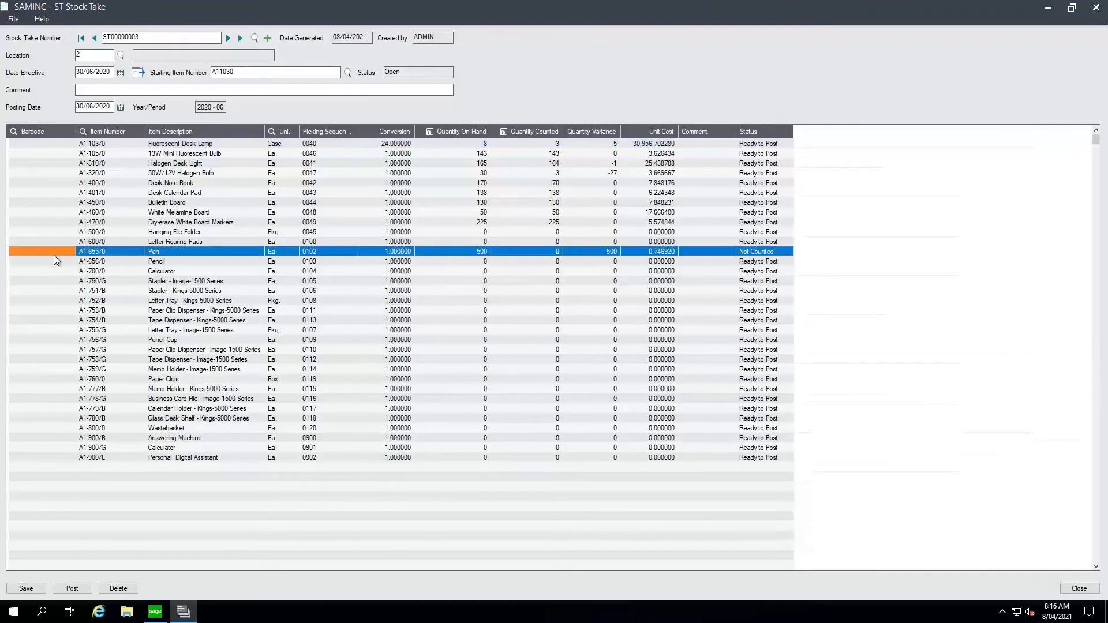
key(Delete)
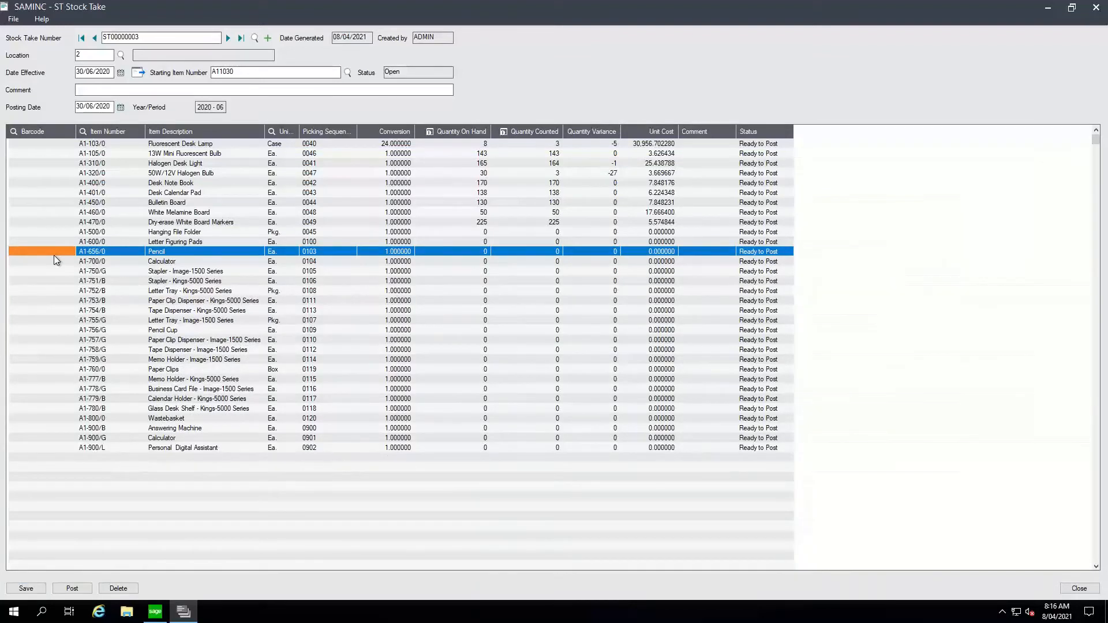
click(26, 588)
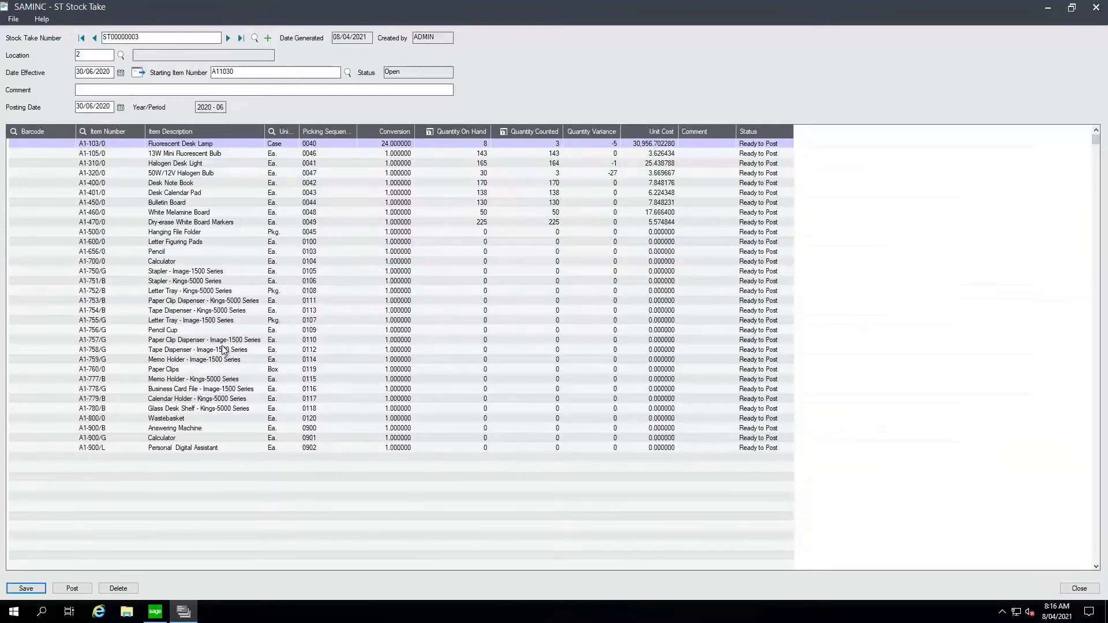
Step: Insert a new line below the Hanging File Folder for item C1-220/B, Krugg 220 Arm Tilter-Brown
click(175, 252)
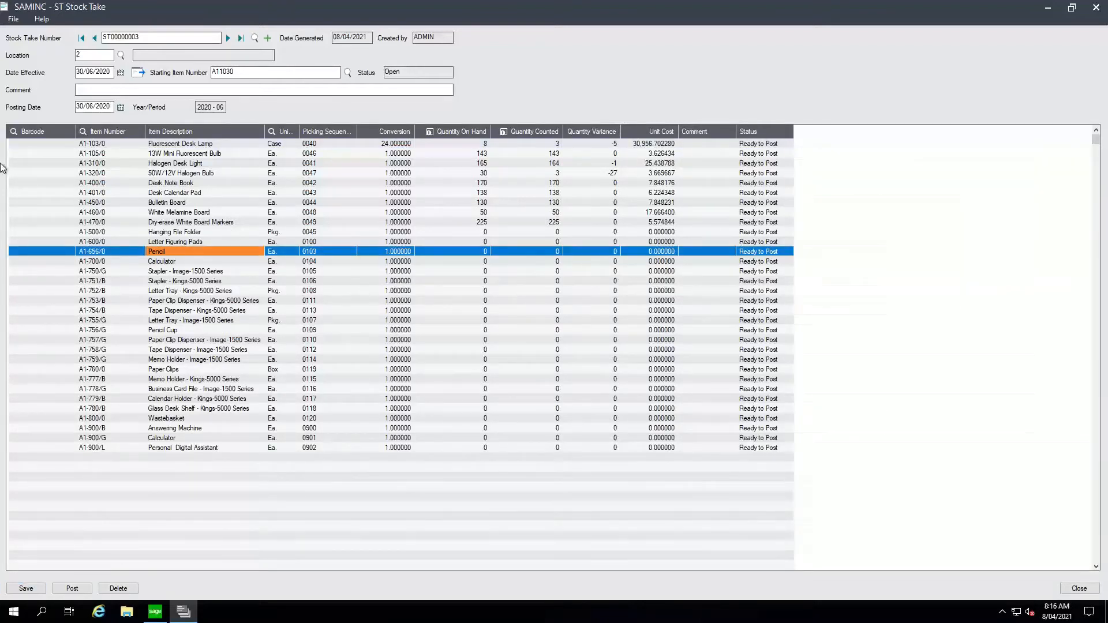
click(94, 232)
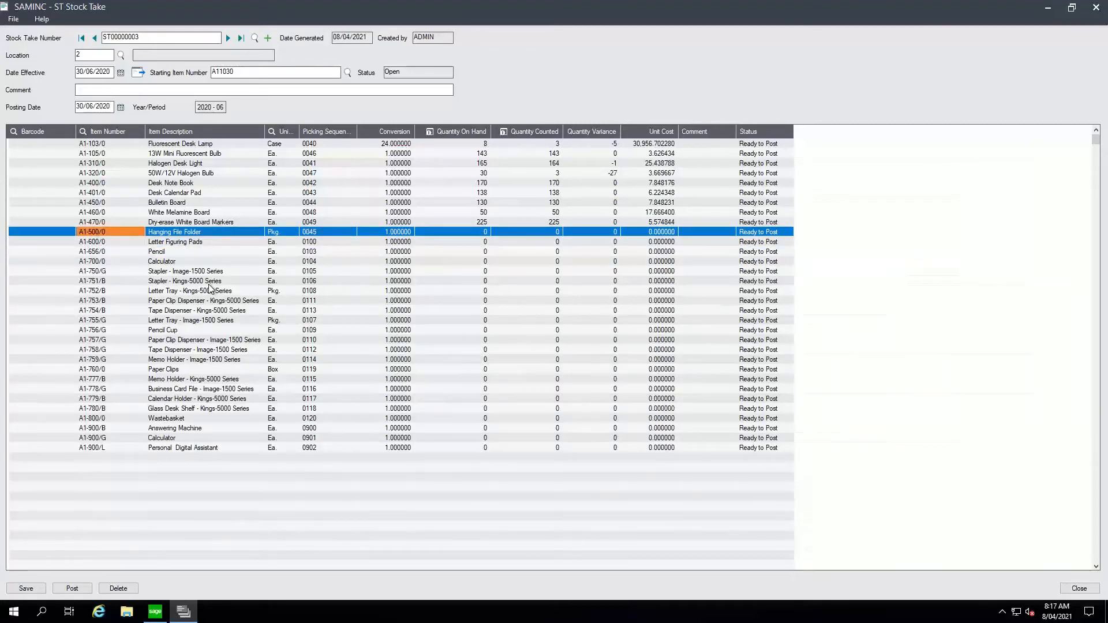
key(Insert)
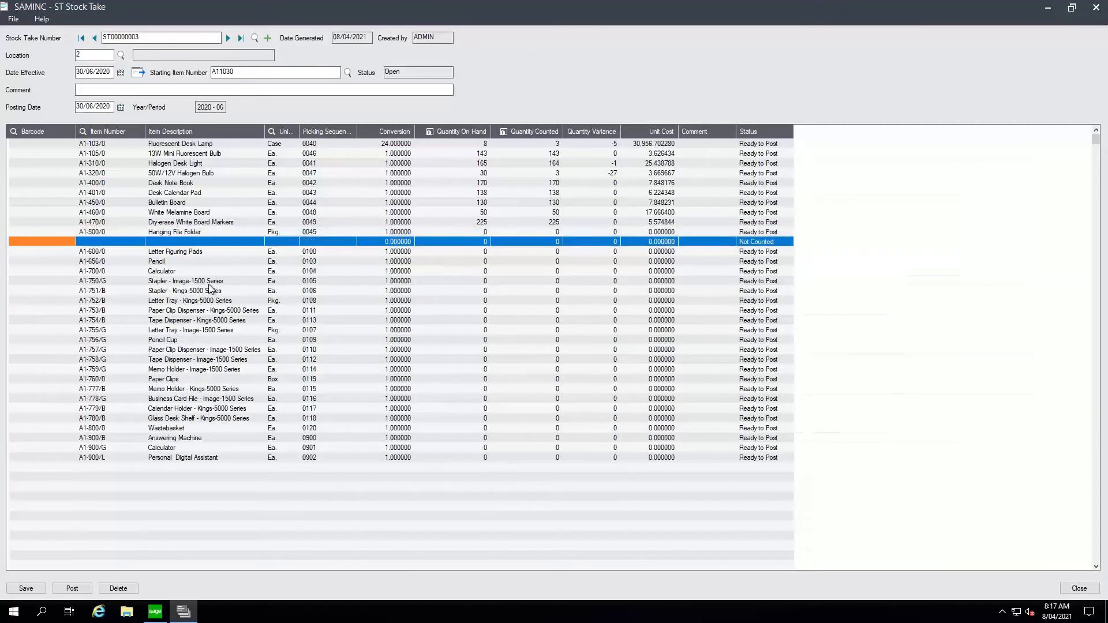
click(118, 233)
key(Insert)
click(130, 241)
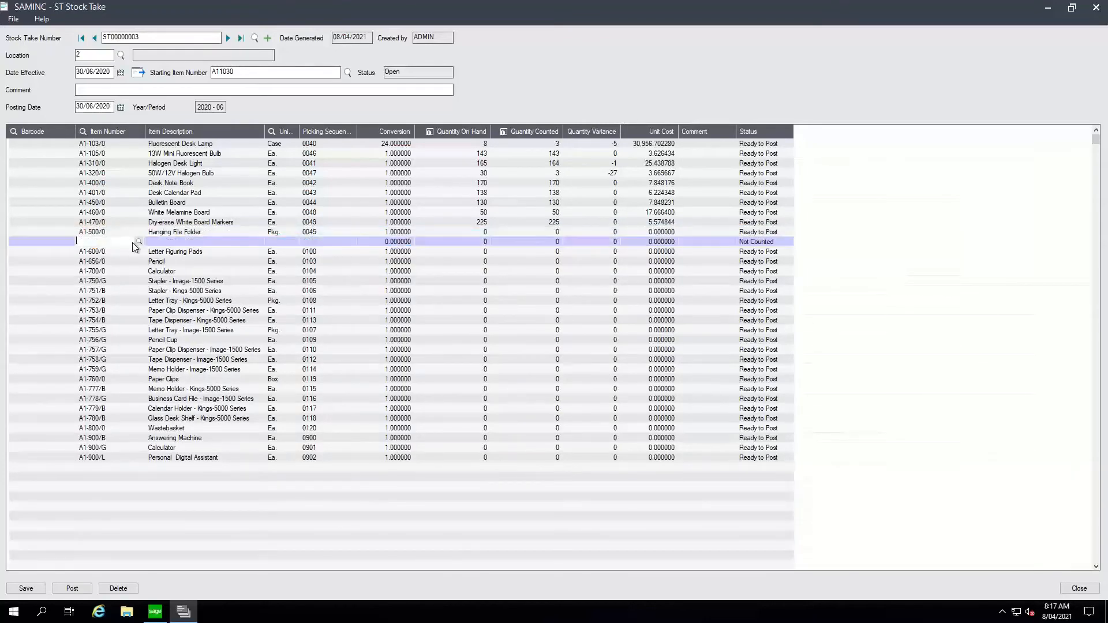
click(142, 241)
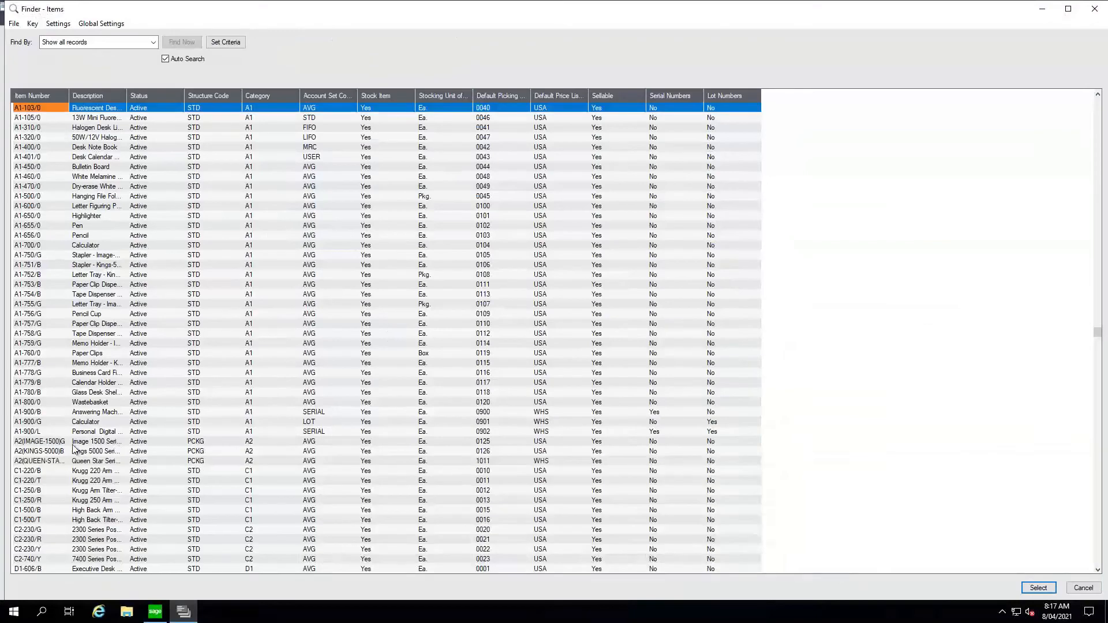
double_click(32, 472)
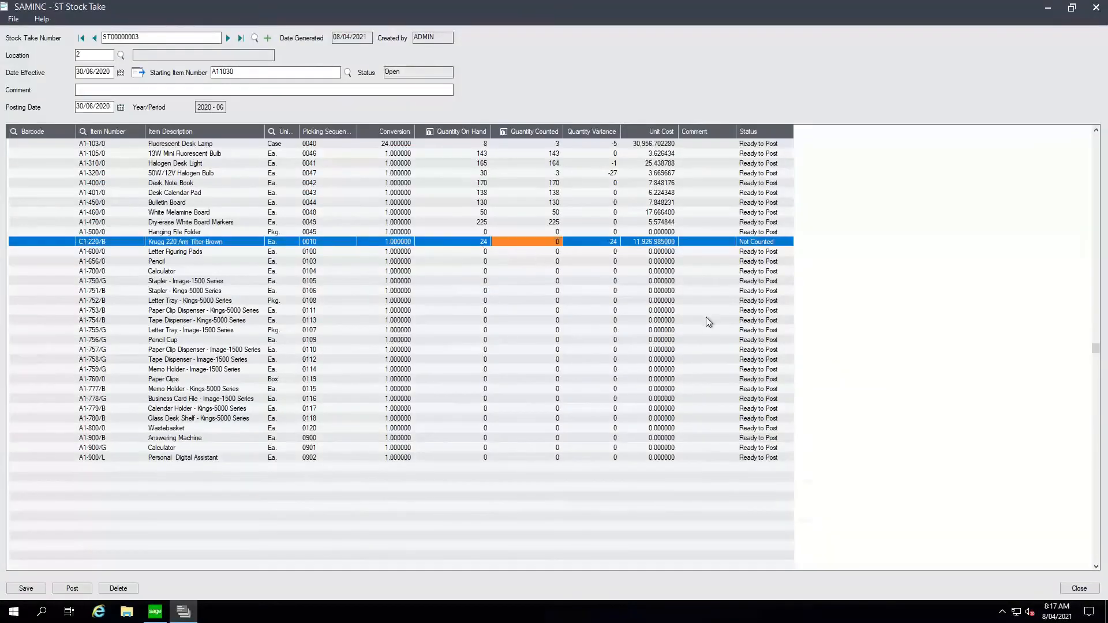
Step: Set the counted quantity of the Krugg 220 Arm Tilter-Brown to 24, then save and close the stock take
text(24)
key(Down)
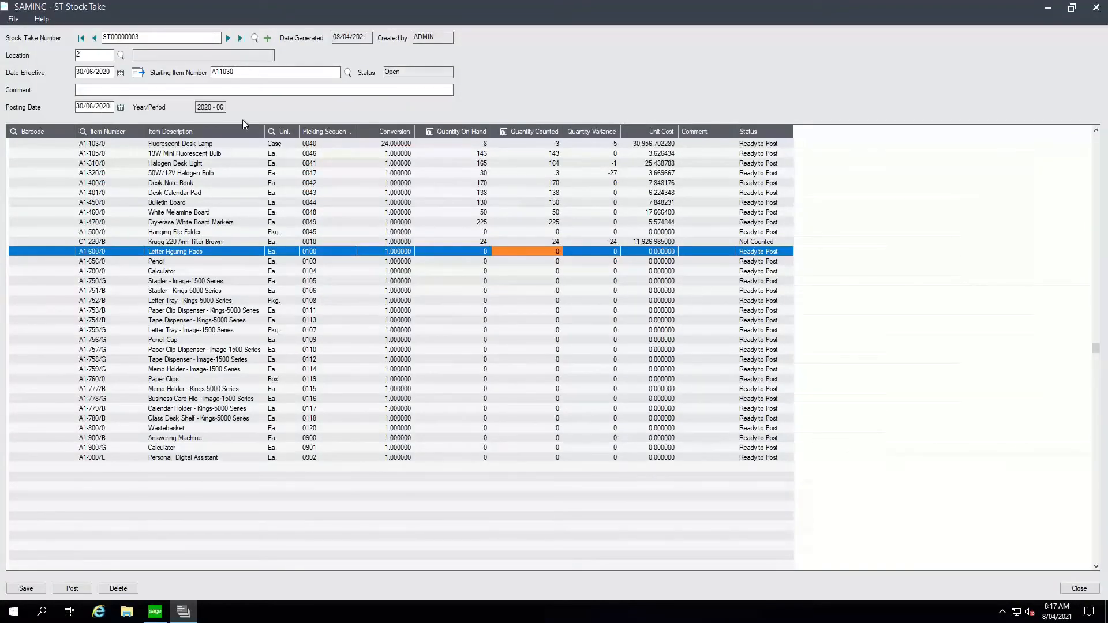
click(480, 154)
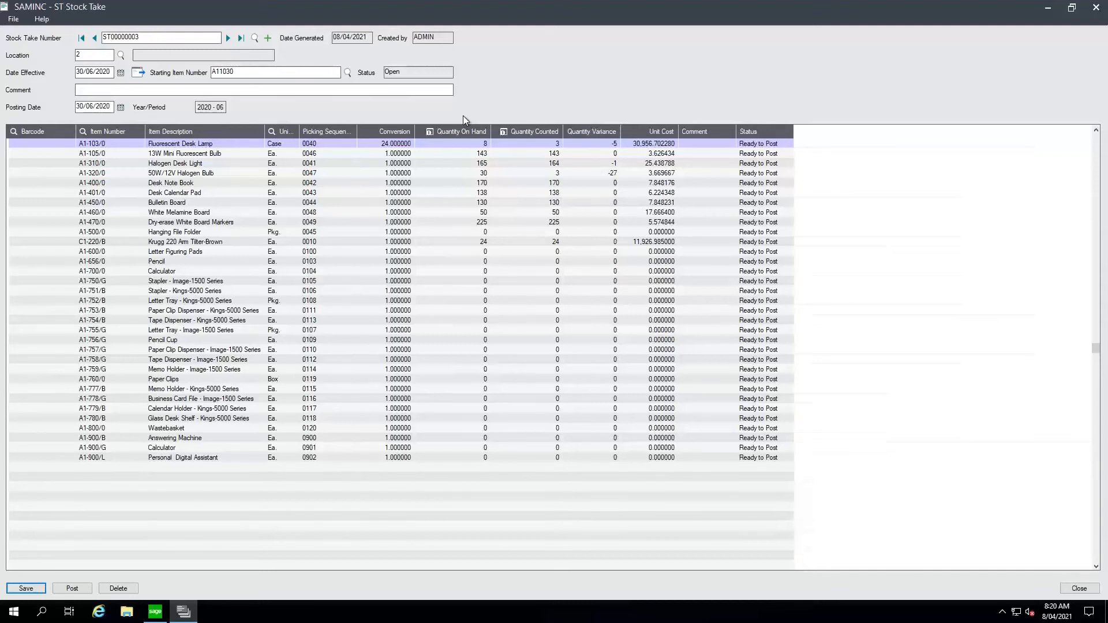
click(94, 259)
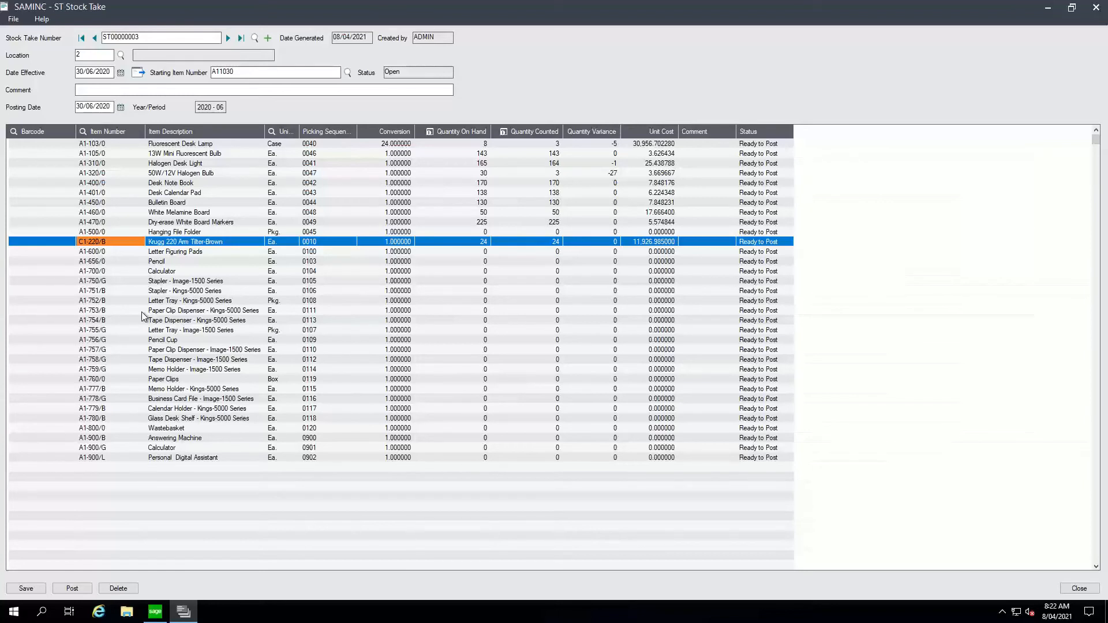
click(26, 588)
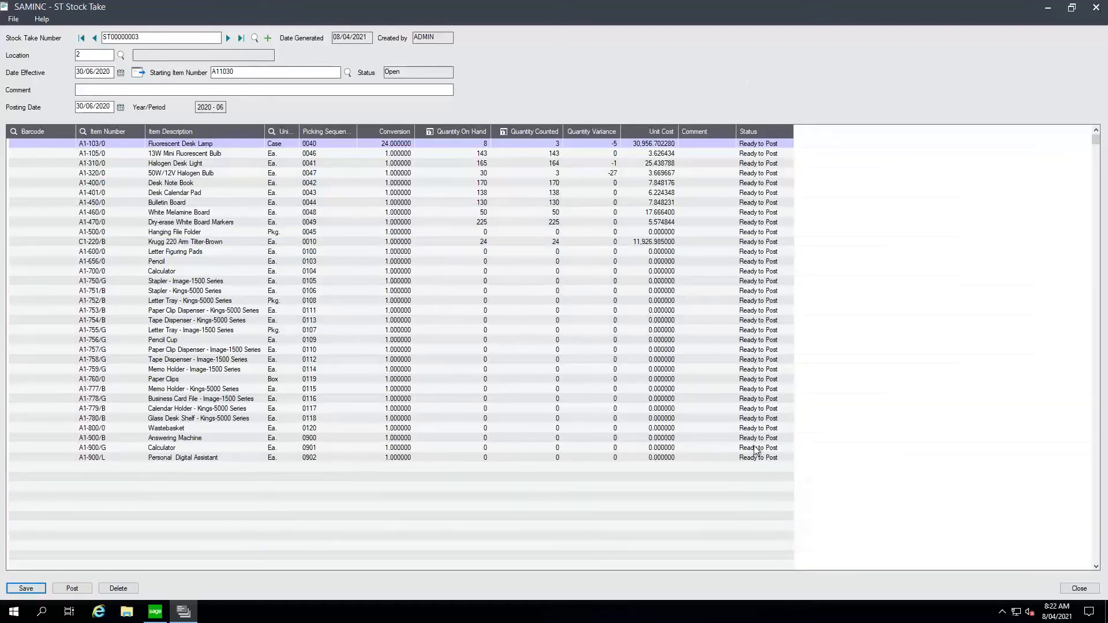
click(1079, 588)
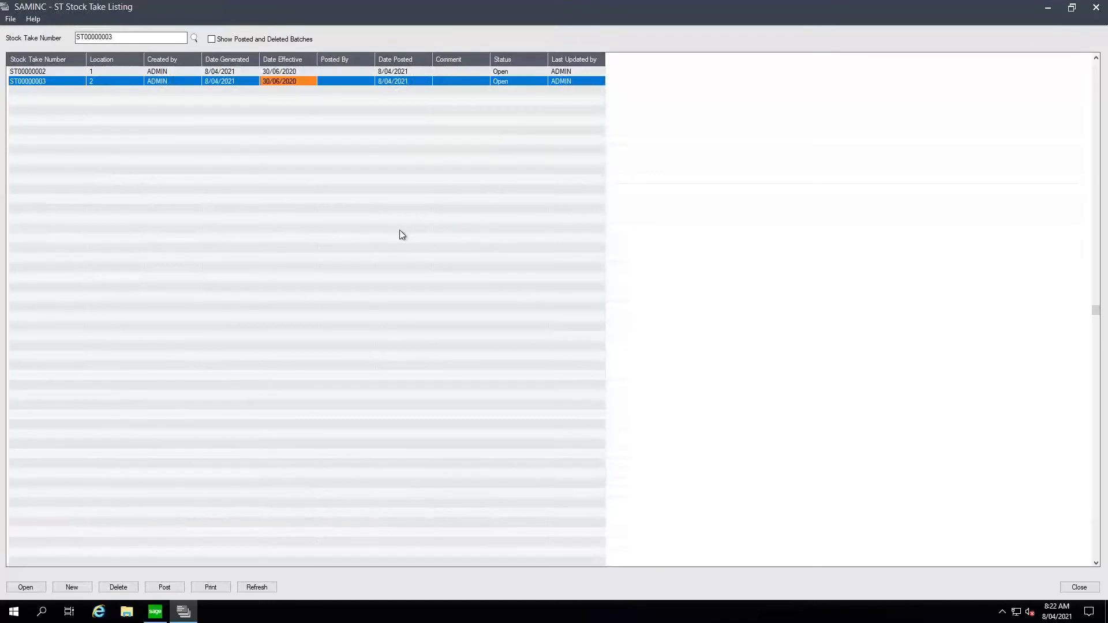
Step: Preview the printed count worksheet for stock take ST00000003, then close the preview and its print options
click(211, 587)
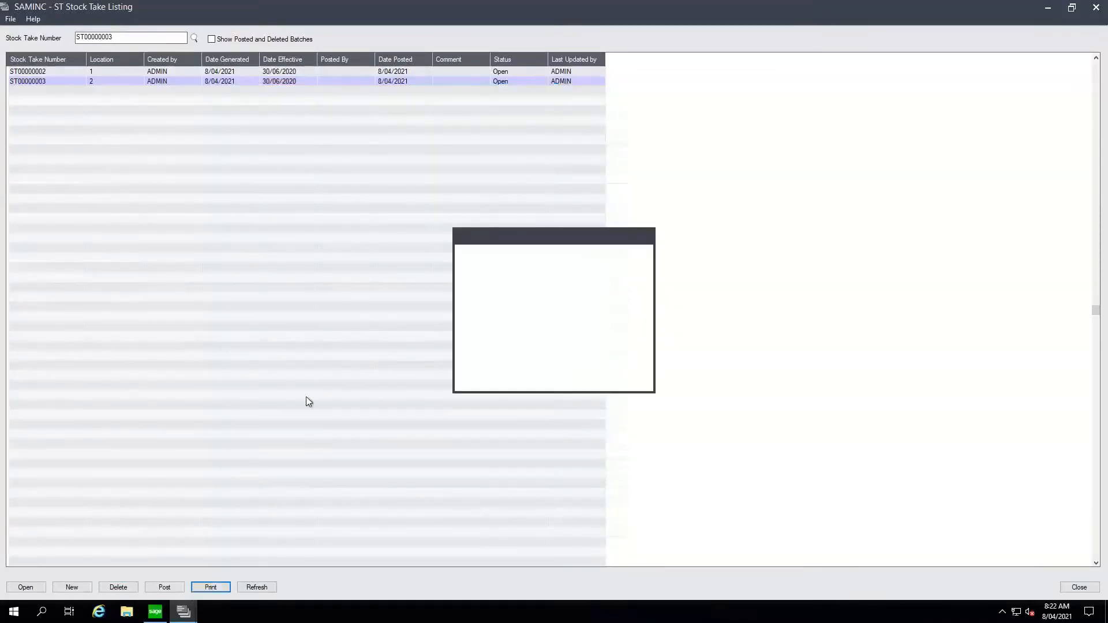
click(481, 378)
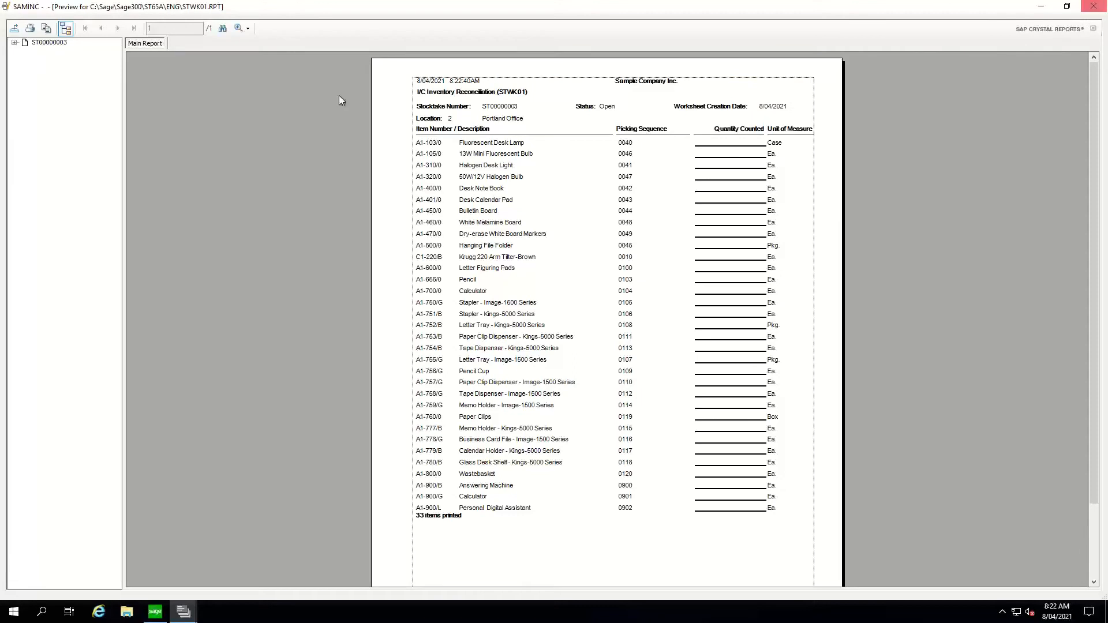
click(1094, 6)
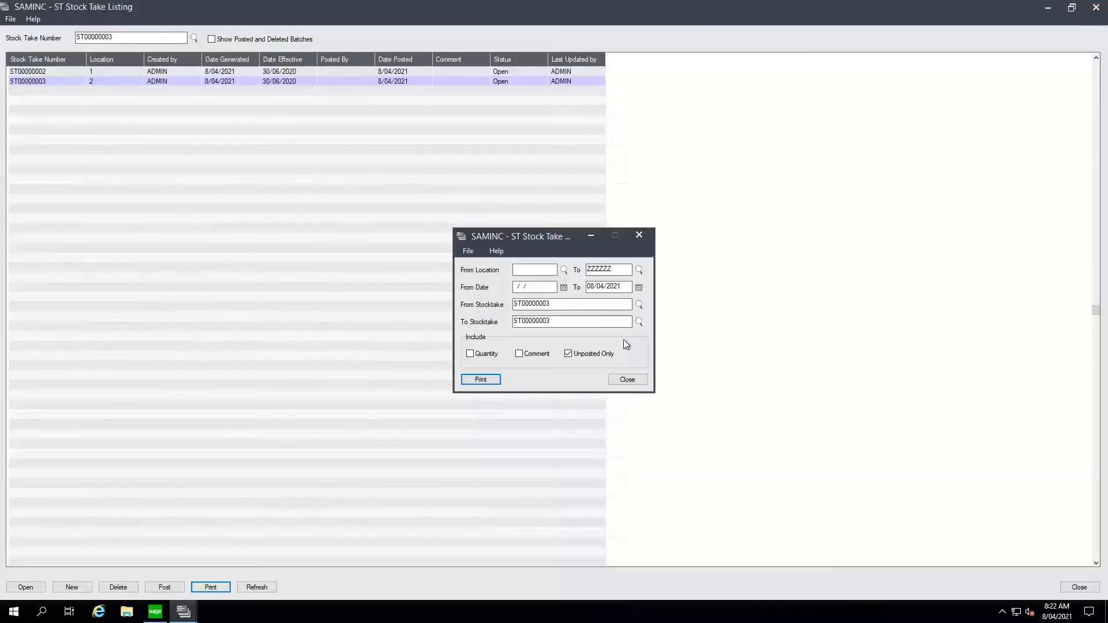
click(635, 382)
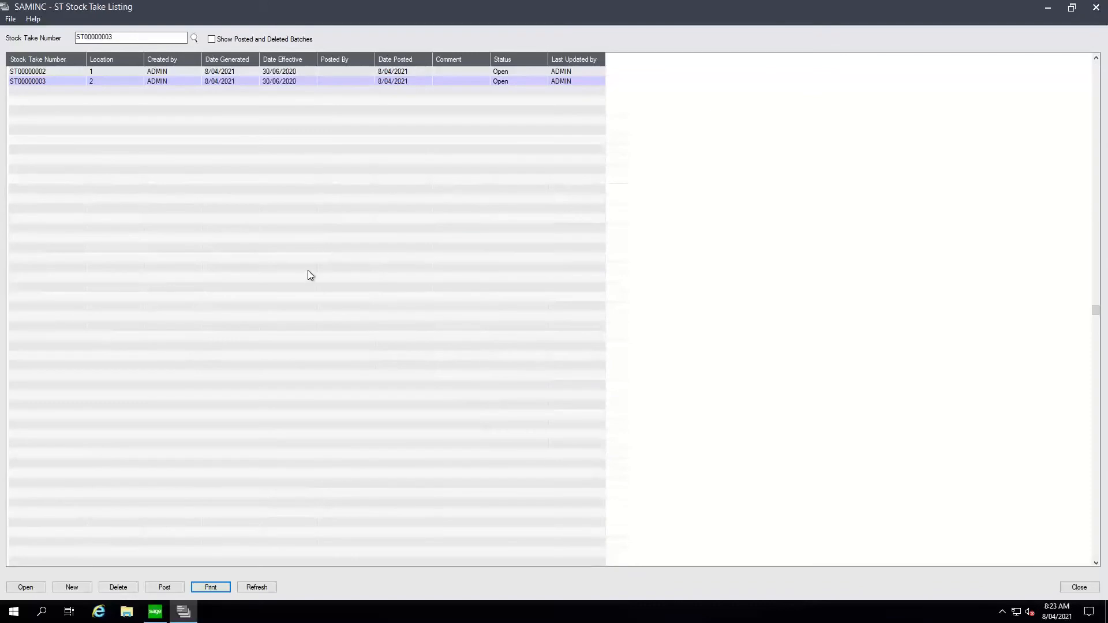
Step: Set the counted quantity of the Dry-erase White Board Markers in ST00000003 to 220, save, and close the stock take and listing
double_click(136, 82)
click(796, 146)
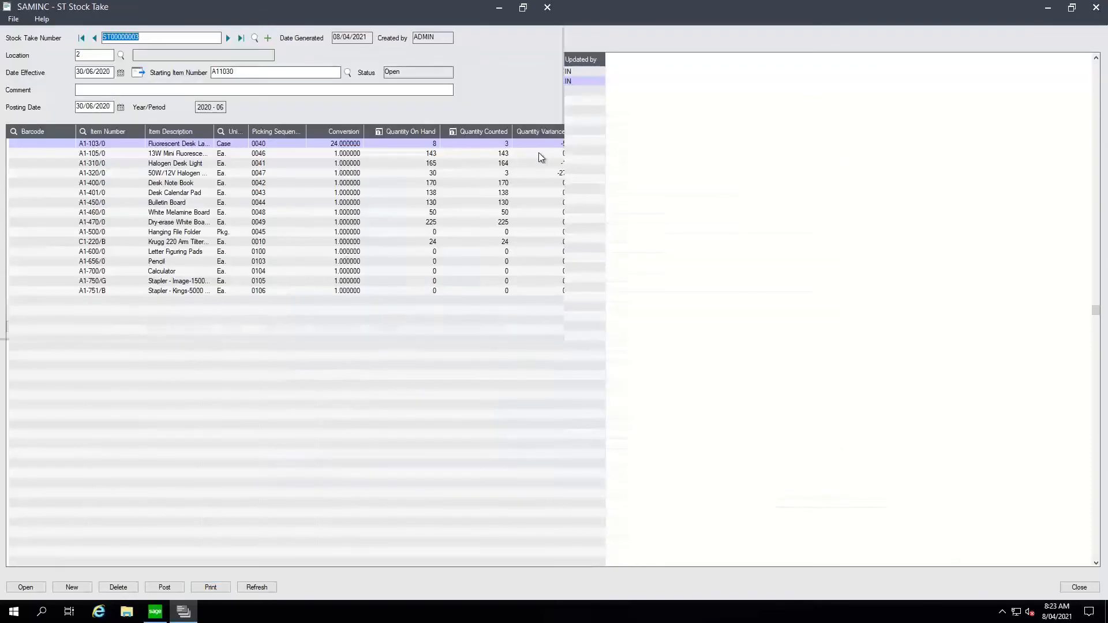
click(492, 221)
text(220)
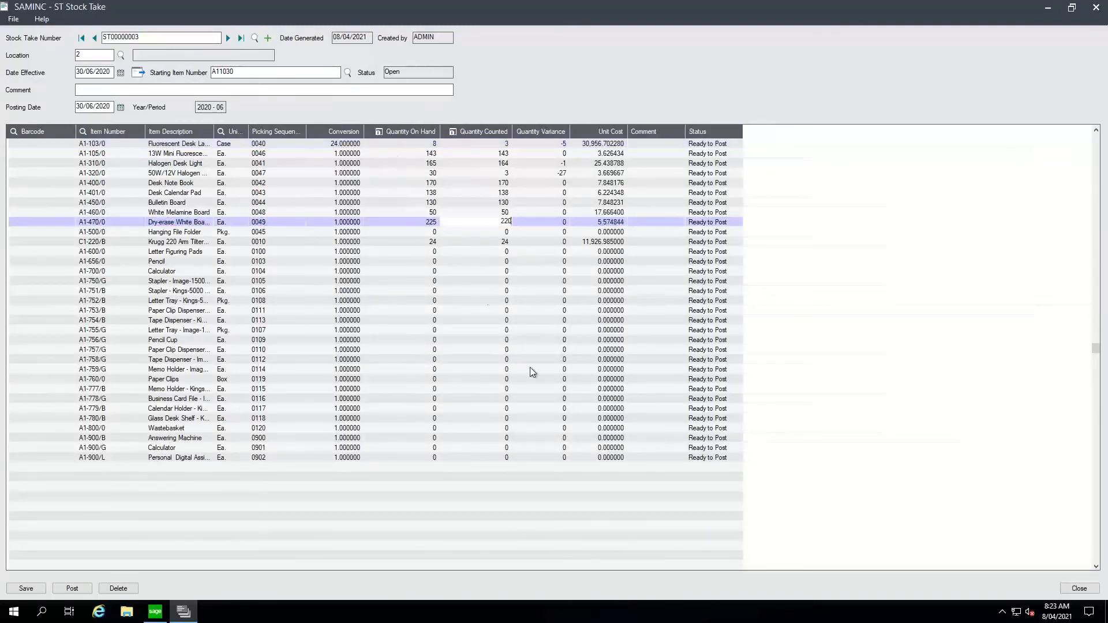
click(456, 301)
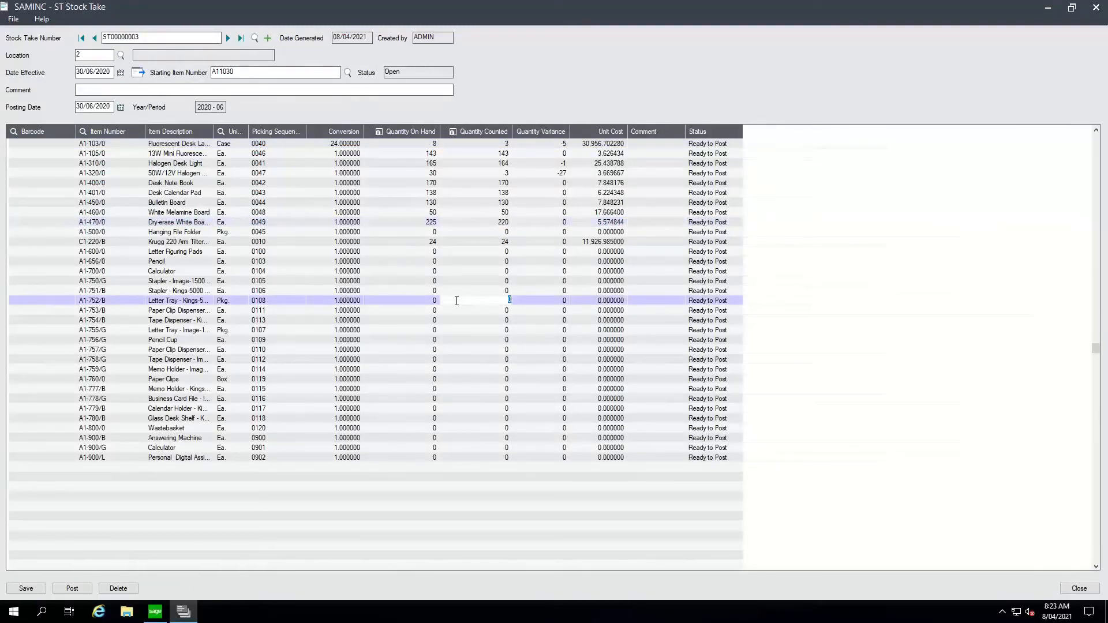
click(42, 587)
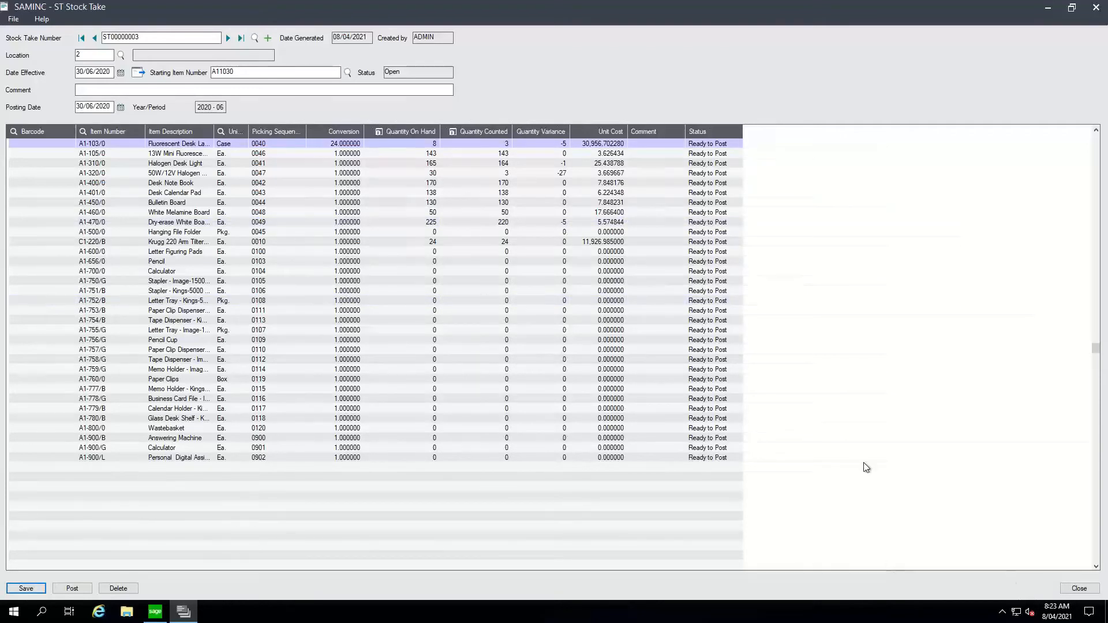
click(1080, 588)
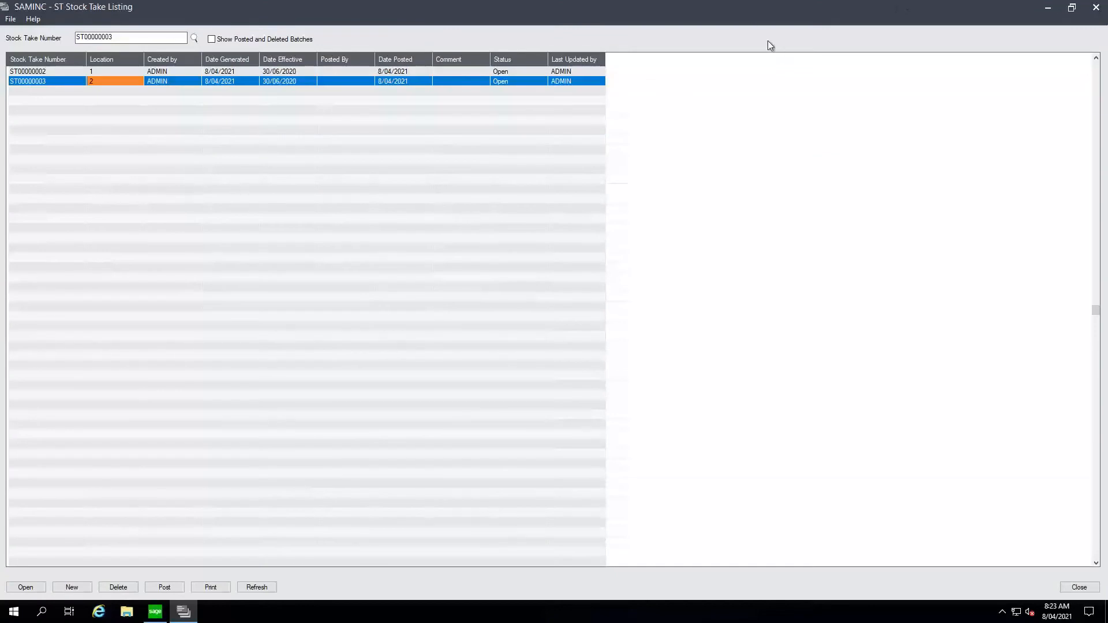
click(1096, 7)
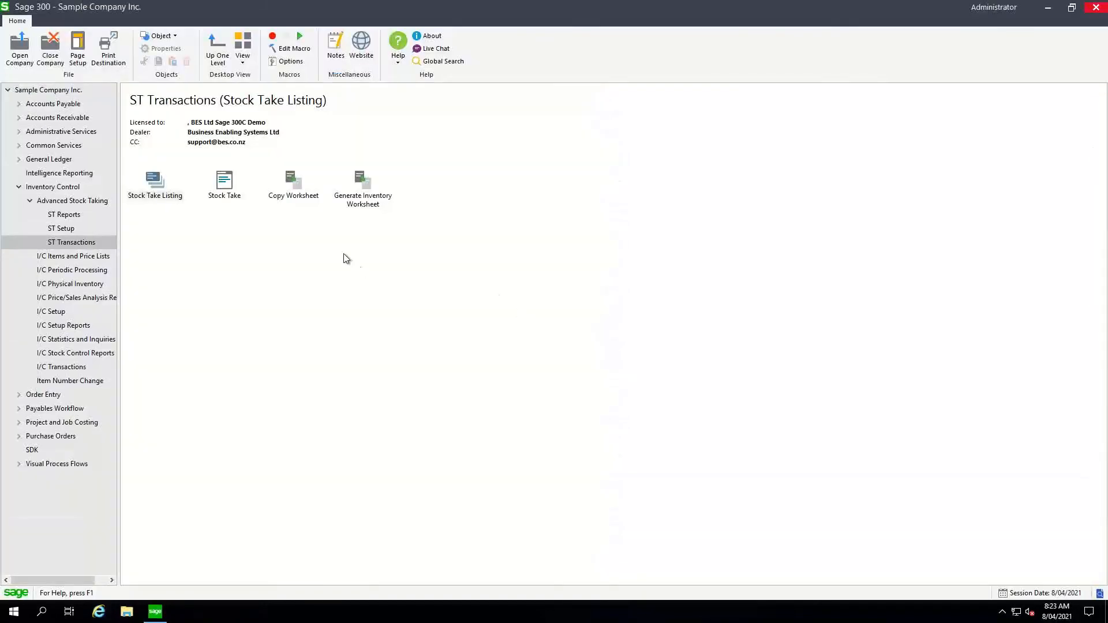
Step: Open the Recount Sheet report and set both its from and to stock take to ST00000003
click(73, 216)
double_click(292, 182)
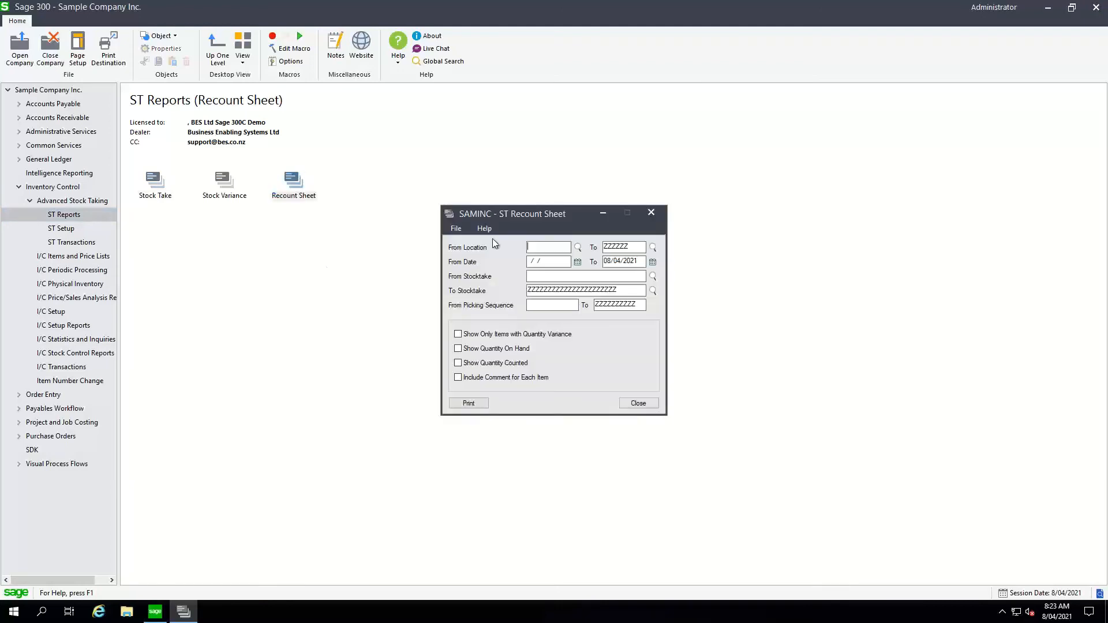
click(652, 276)
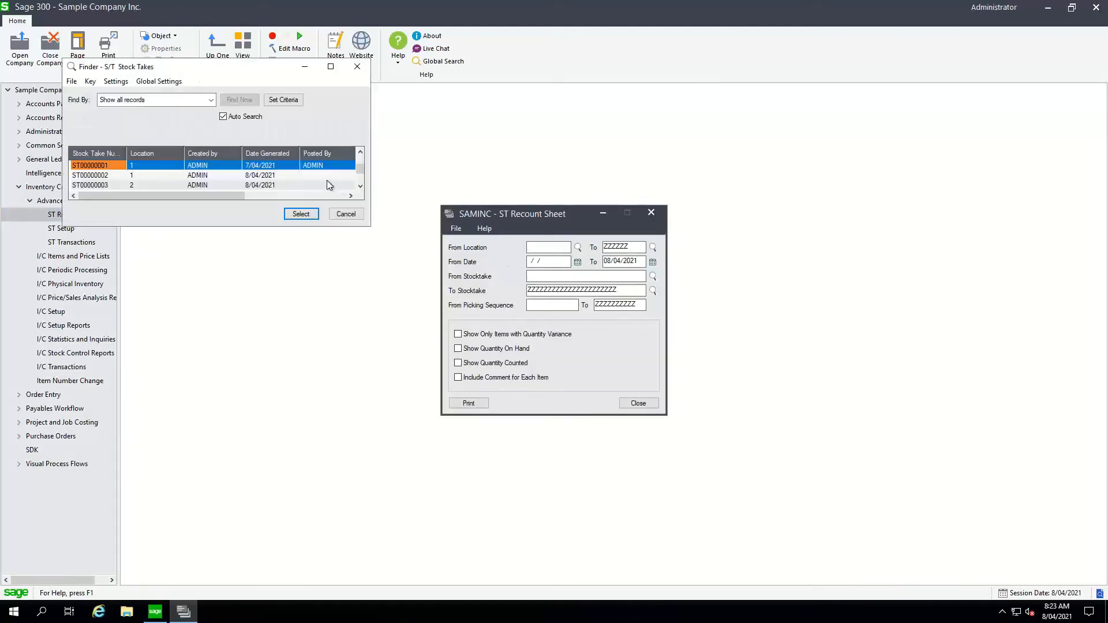
double_click(172, 186)
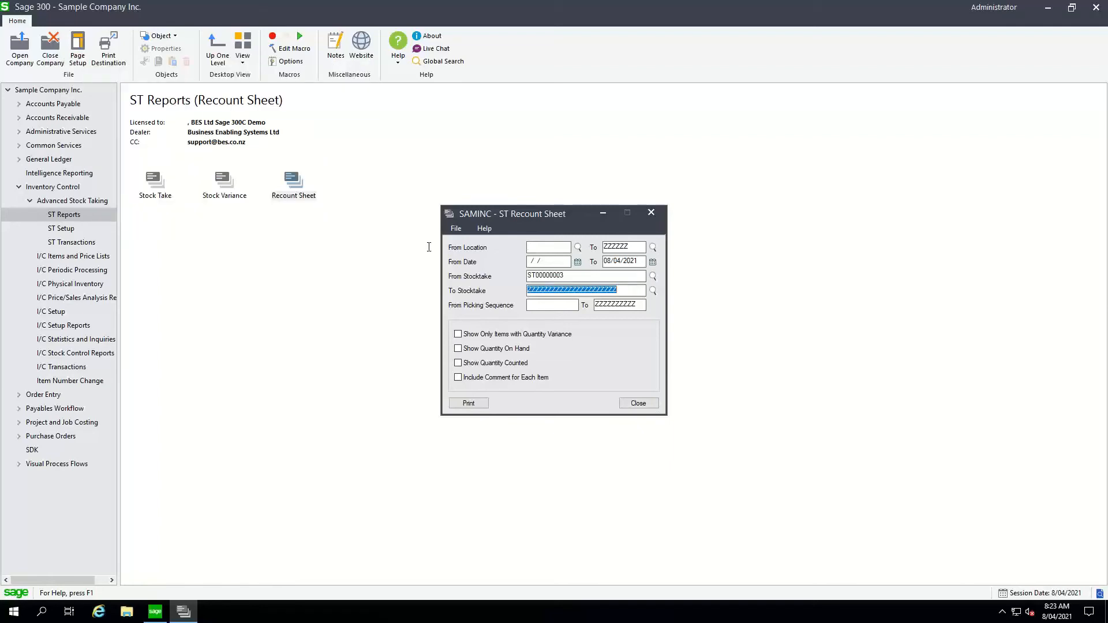
click(653, 290)
double_click(105, 187)
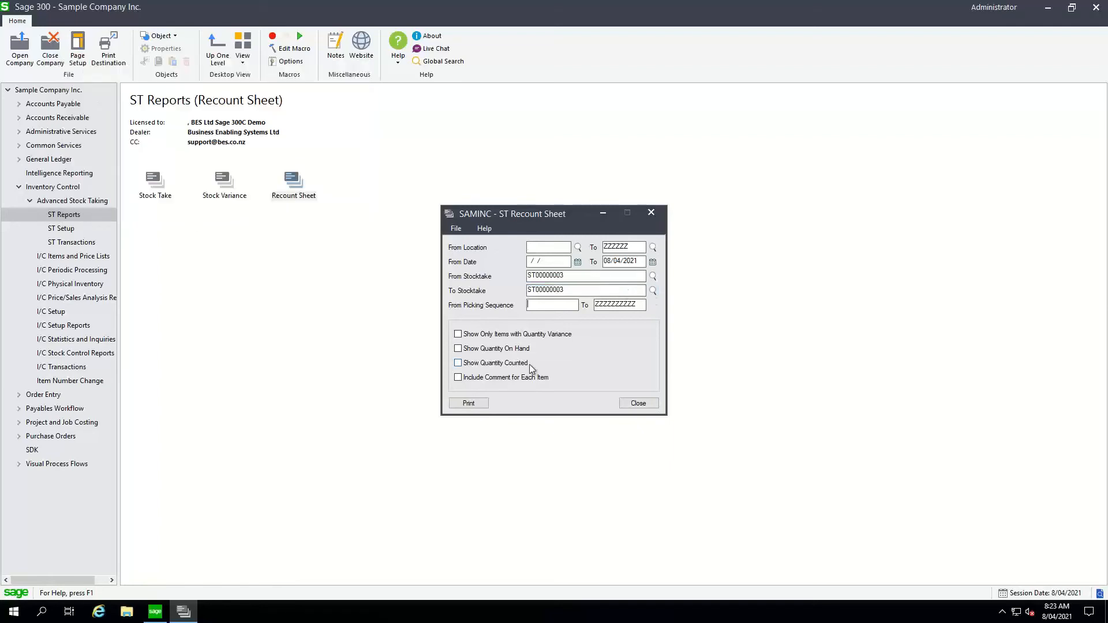
Step: Limit the recount sheet to items with quantity variance, preview it, then close the report
click(482, 335)
click(469, 403)
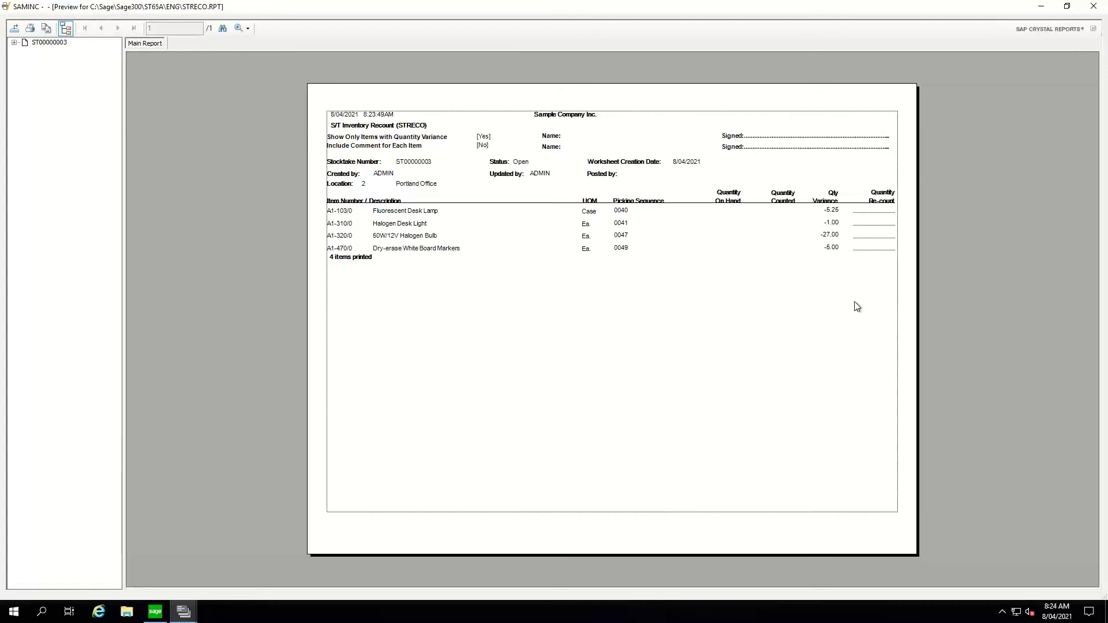
double_click(6, 7)
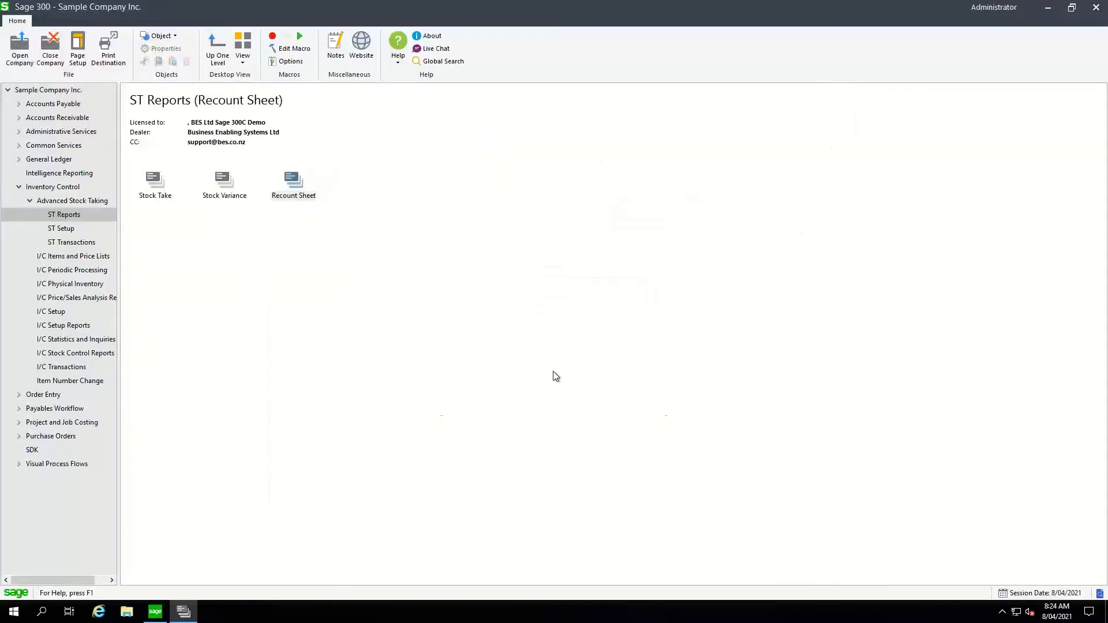
click(634, 406)
Step: Reopen stock take ST00000003, set the counted quantity of the Dry-erase White Board Markers to 225, then save and close it
click(84, 243)
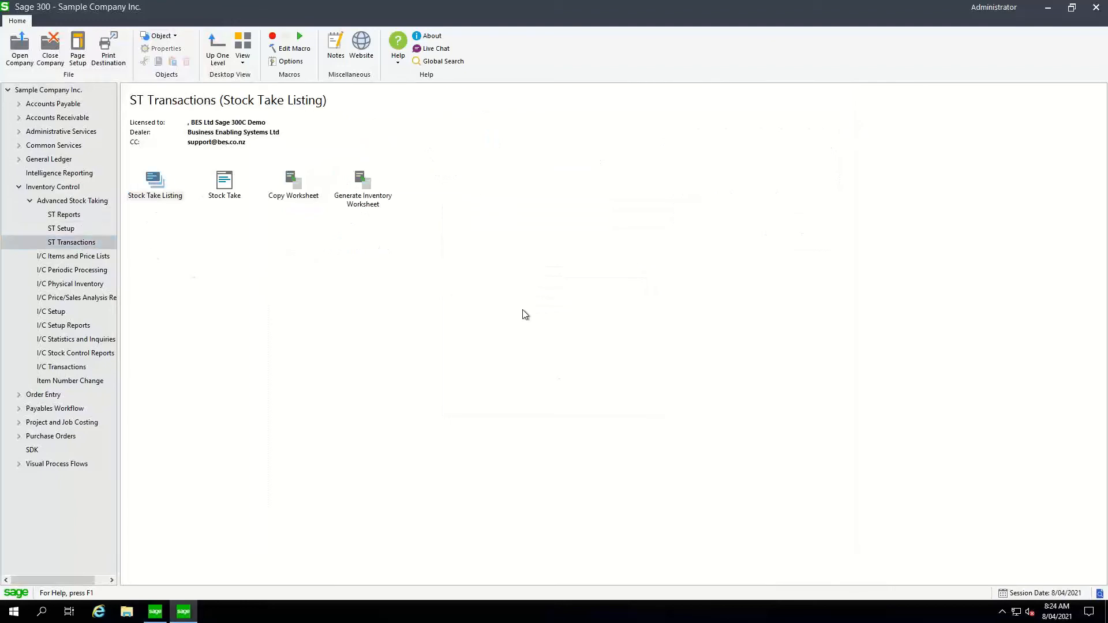
click(459, 199)
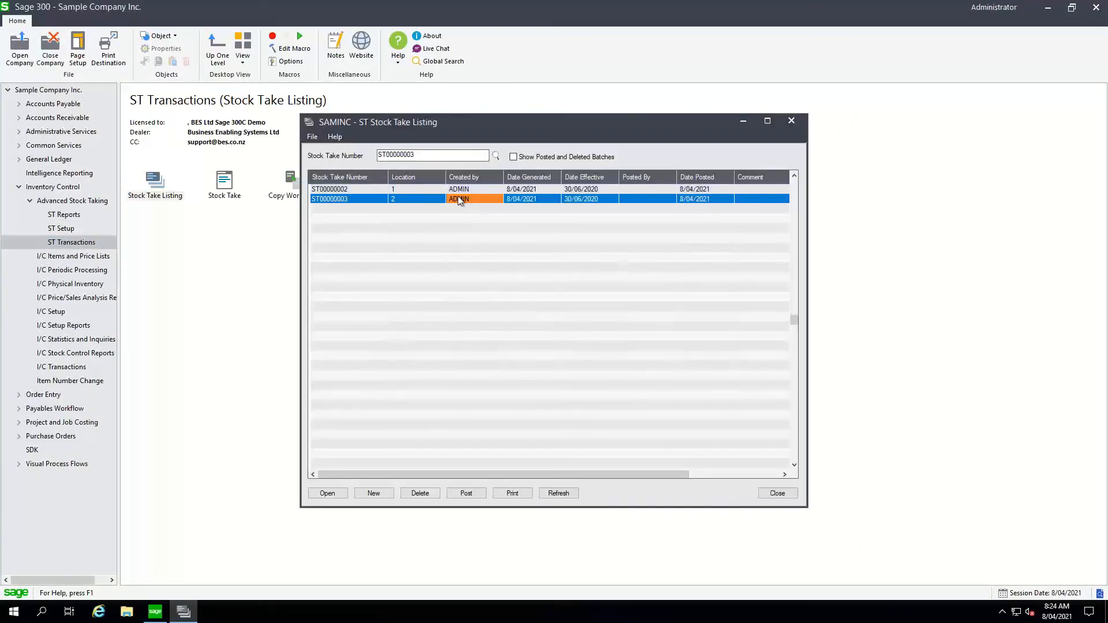
double_click(463, 199)
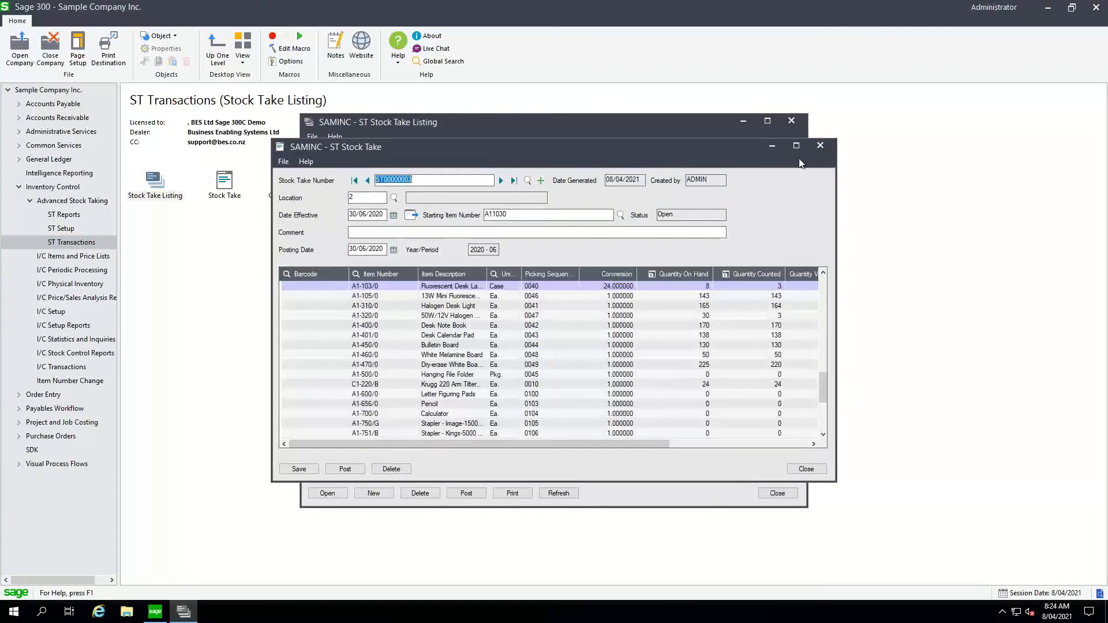
click(804, 145)
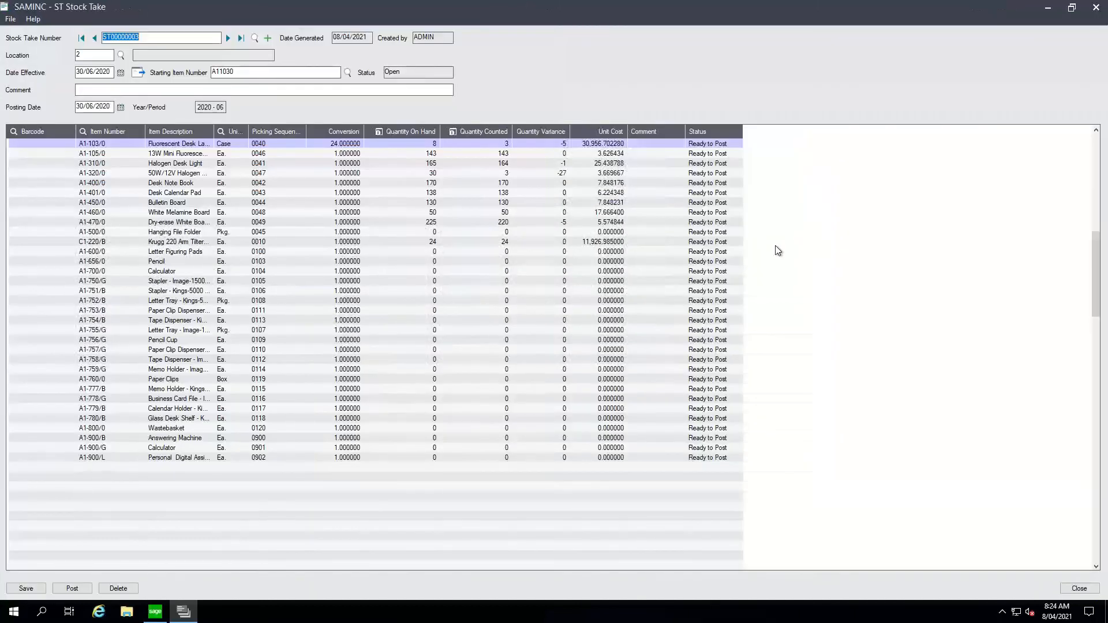
click(506, 222)
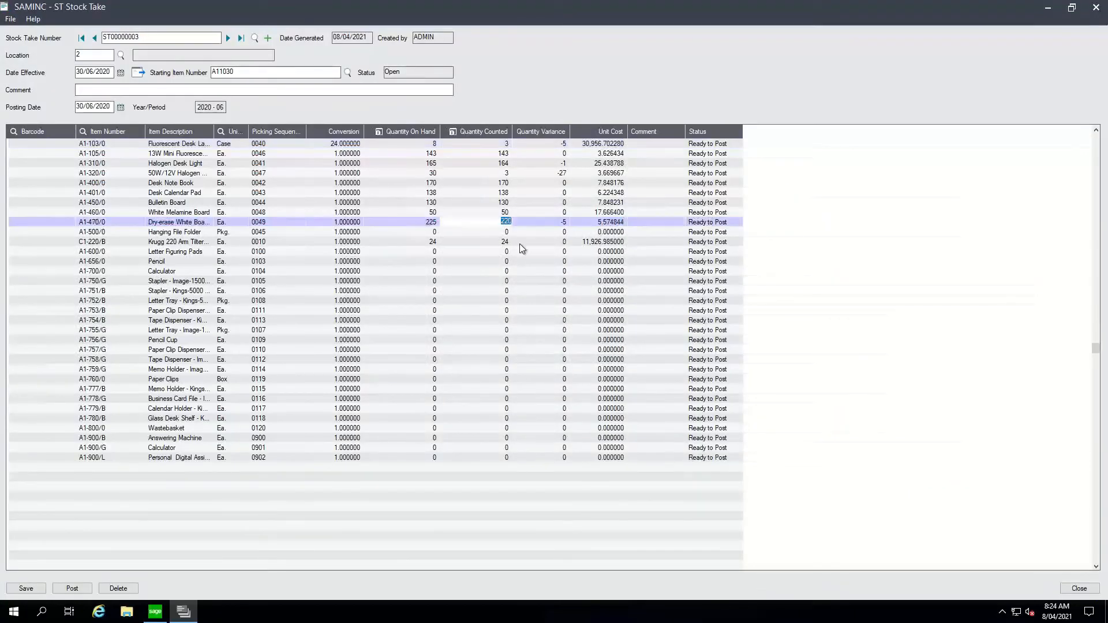
text(225)
click(493, 250)
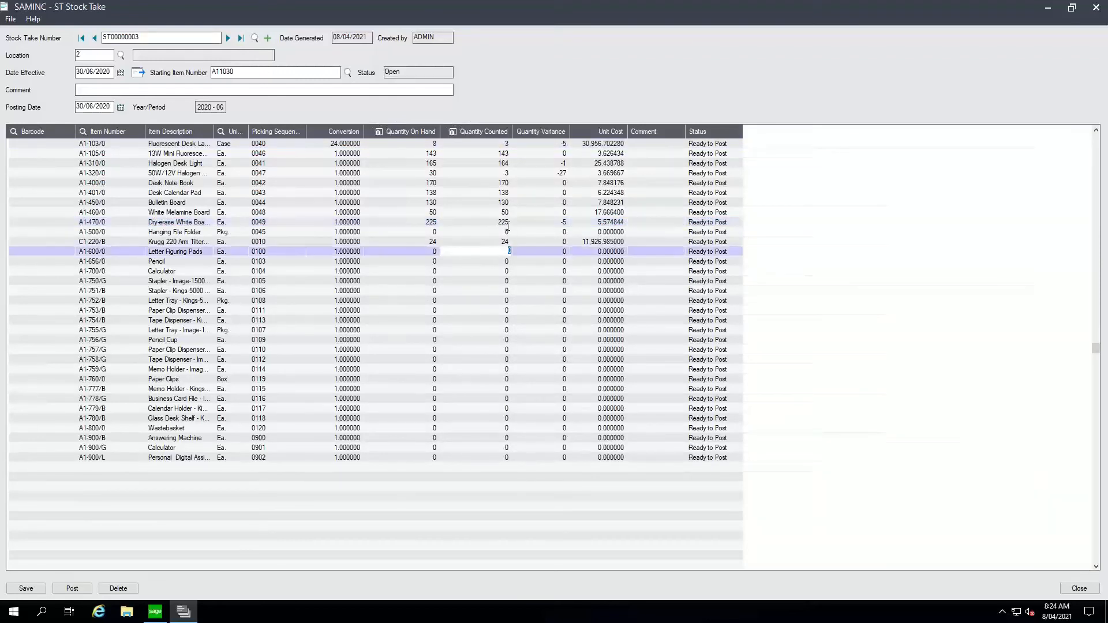
click(507, 226)
click(25, 588)
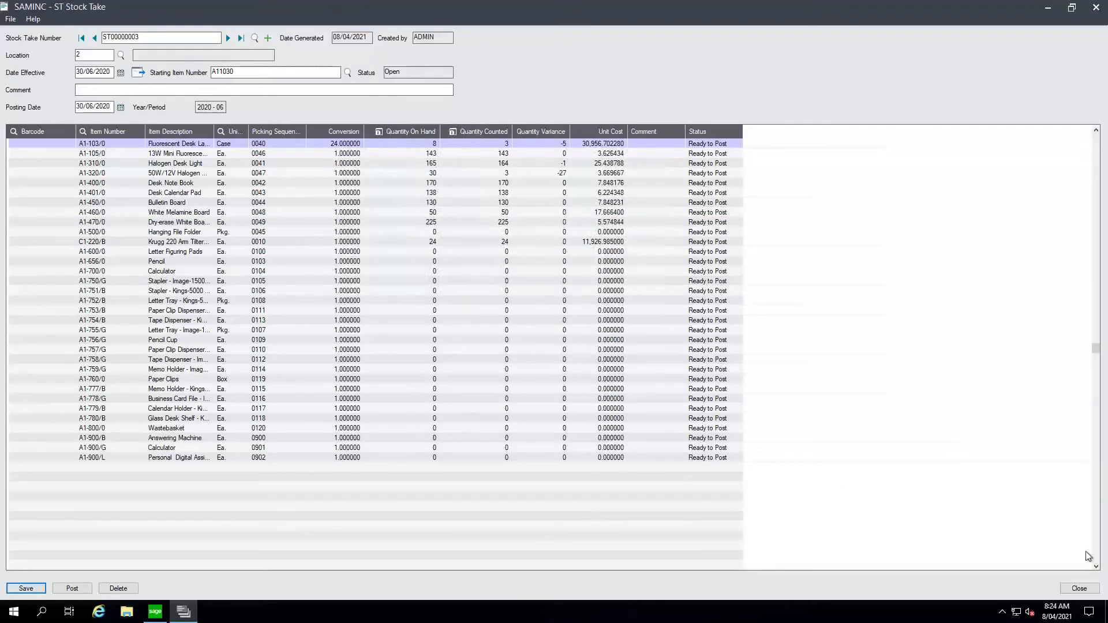
click(1079, 588)
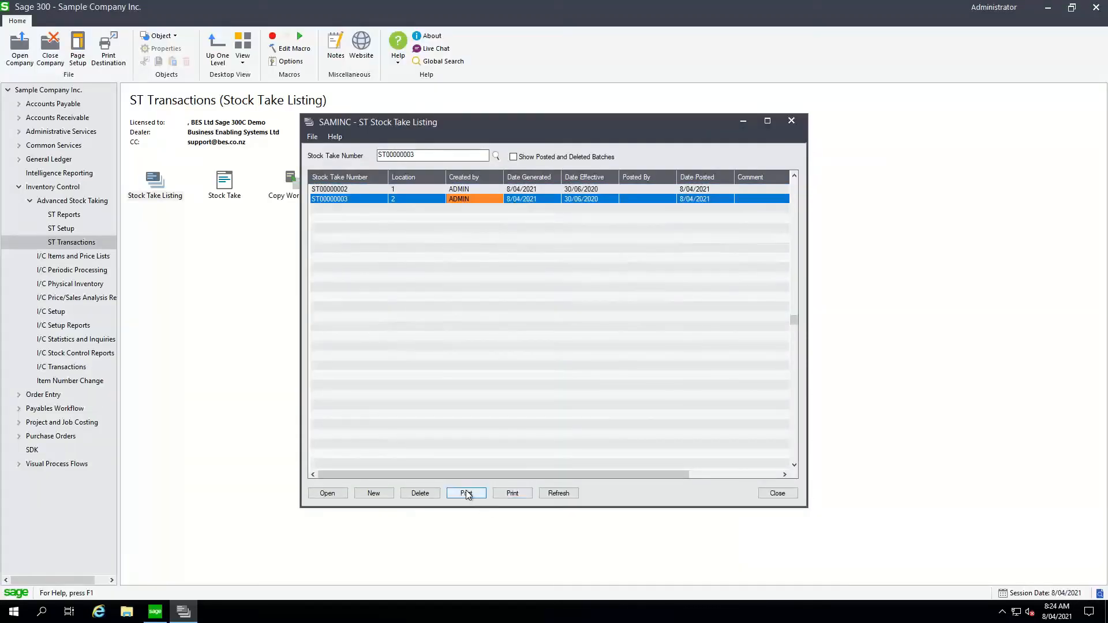
Step: Post stock take ST00000003 and show posted and deleted batches in the listing
click(470, 491)
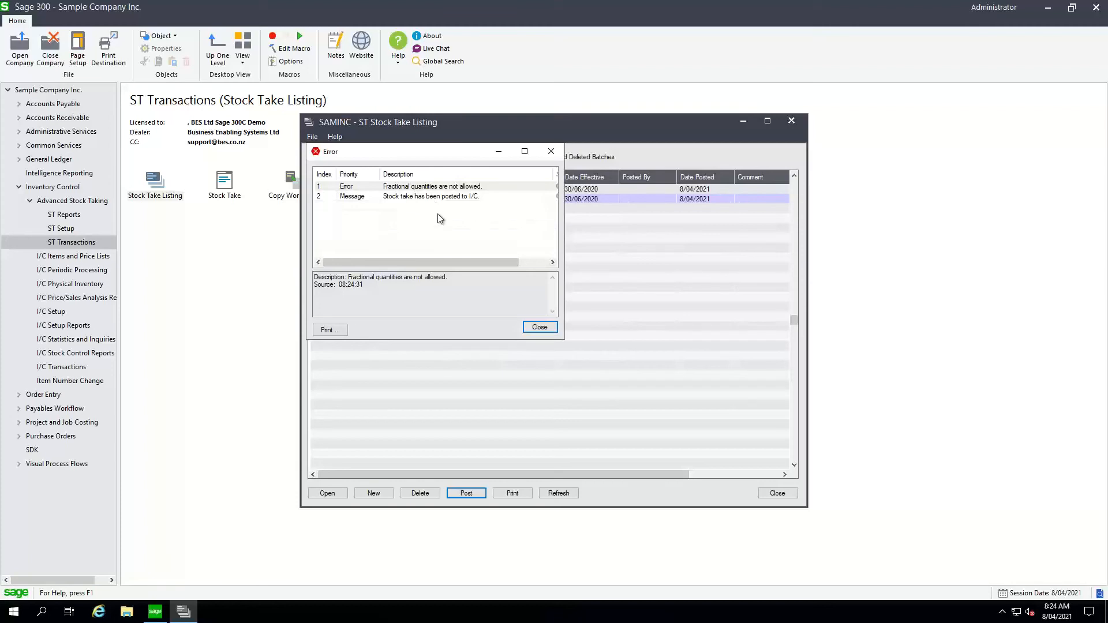
click(546, 328)
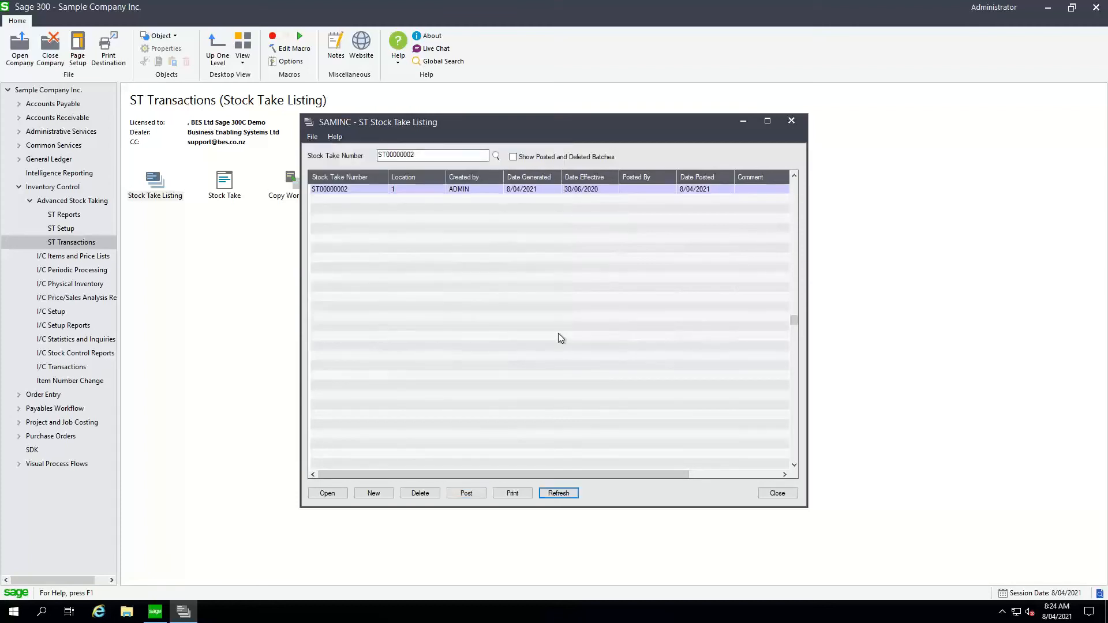
click(514, 158)
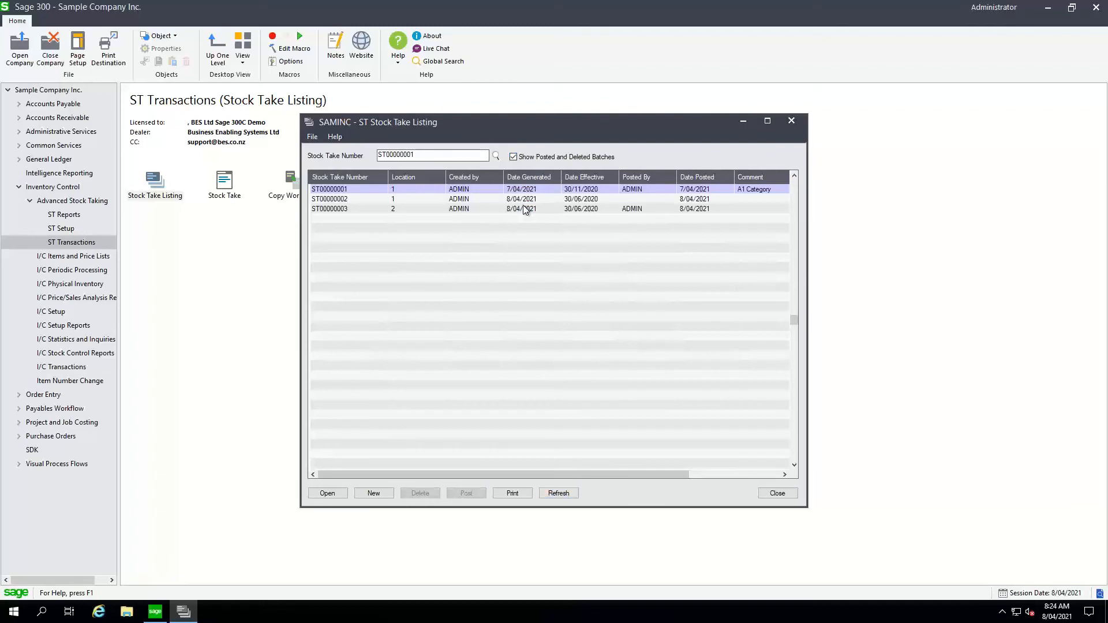
click(586, 208)
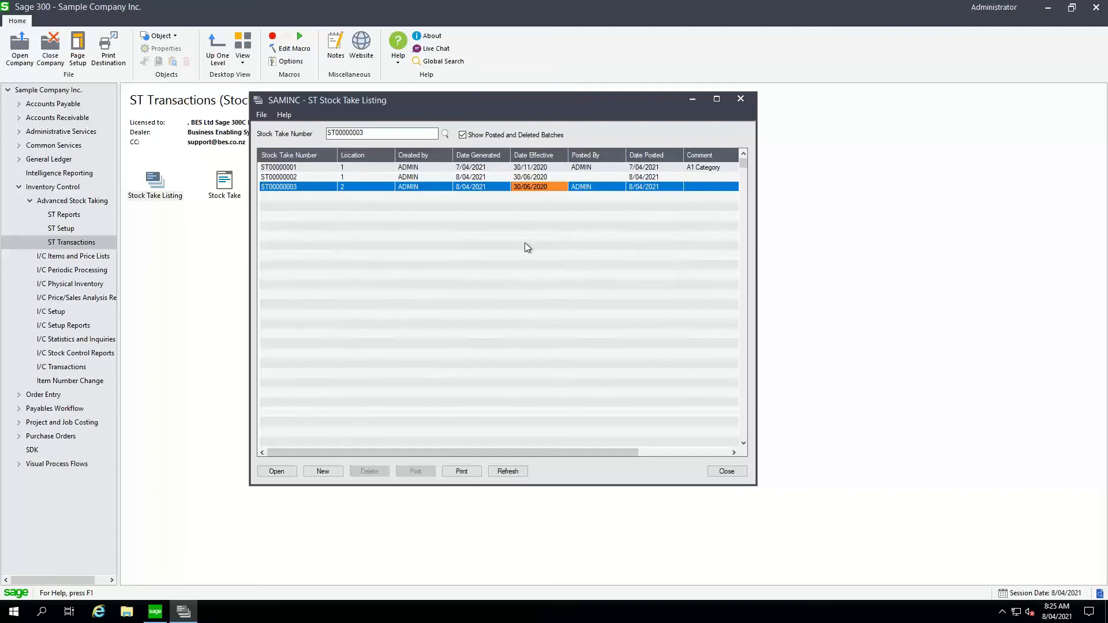
Step: Start a new manual stock take with an effective date of 30/03/2021
click(324, 471)
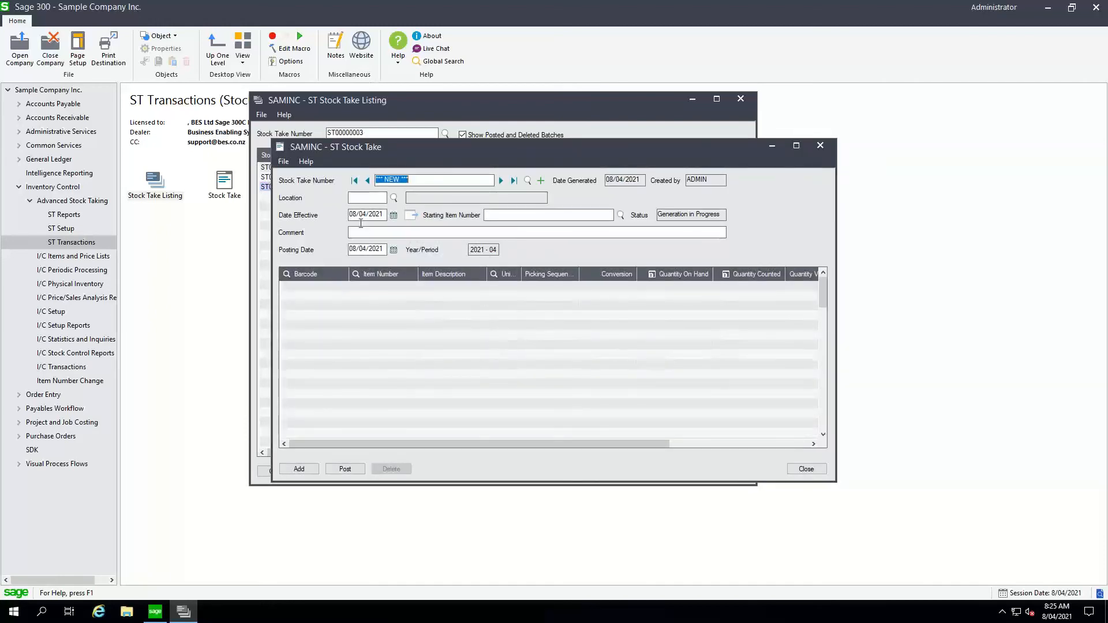
click(394, 216)
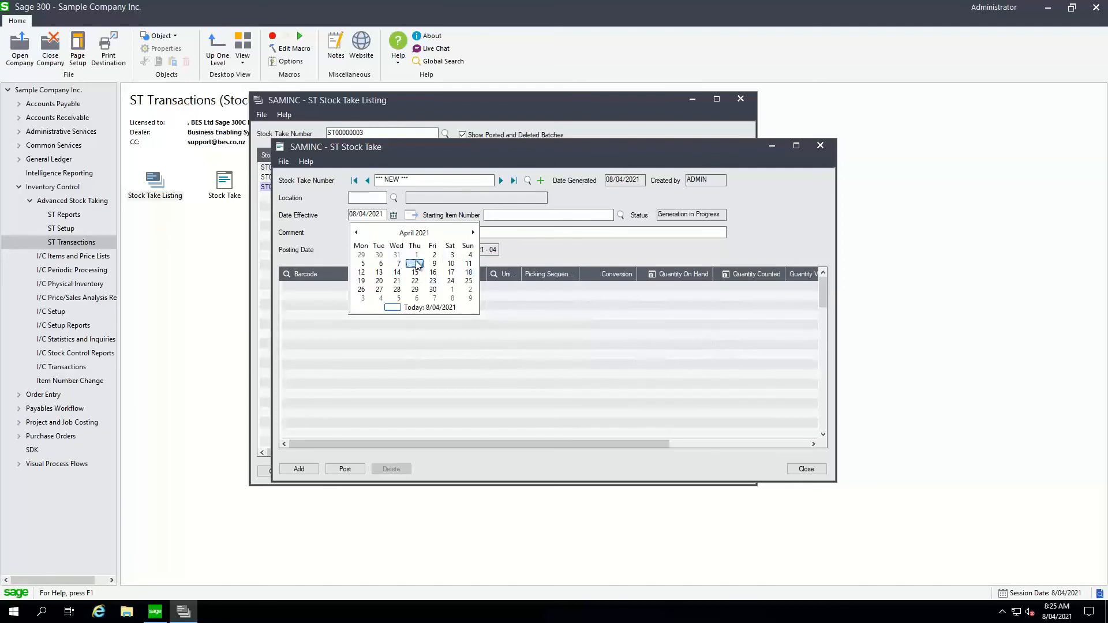
click(378, 255)
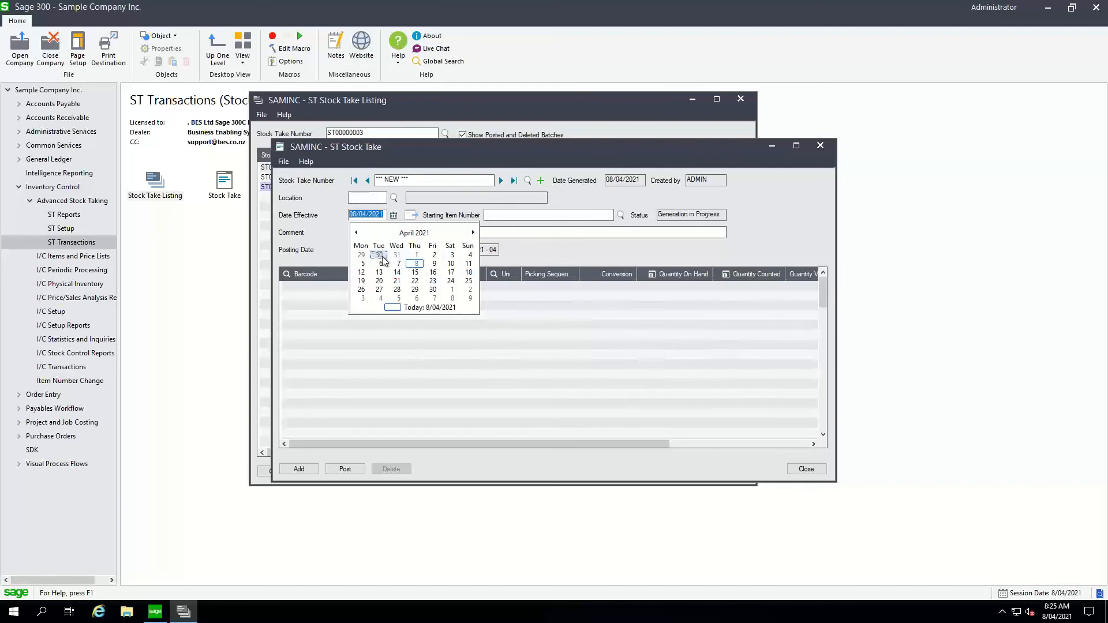
Step: Add lines for item A1-460/0, White Melamine Board, and item C1-500/T, High Back Tilter, to the new stock take
click(323, 287)
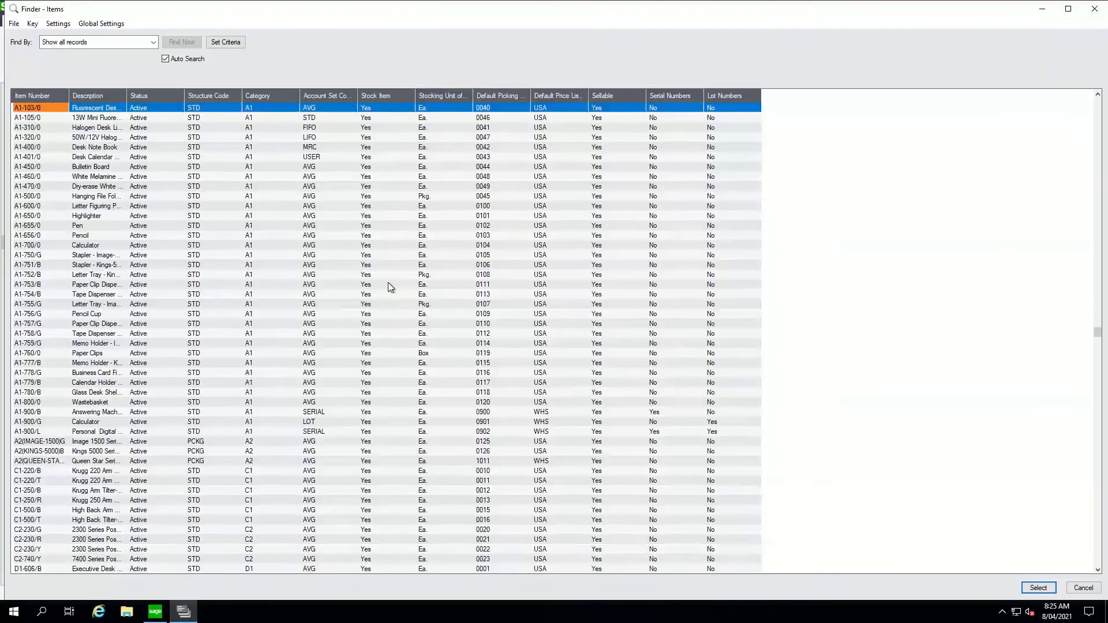
double_click(399, 186)
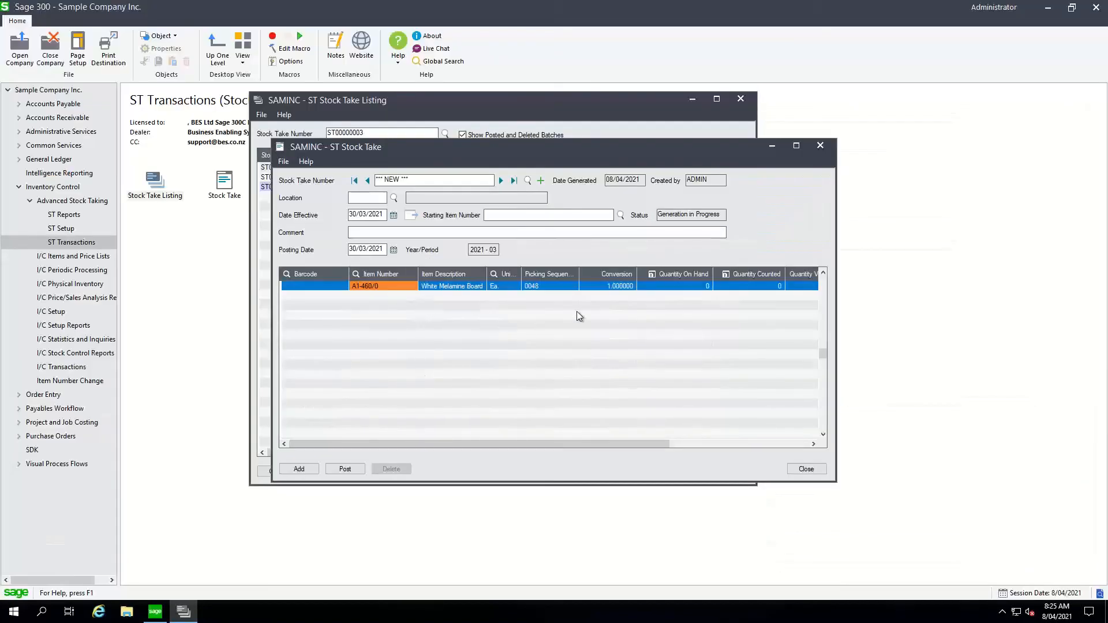
click(450, 310)
click(410, 297)
click(409, 298)
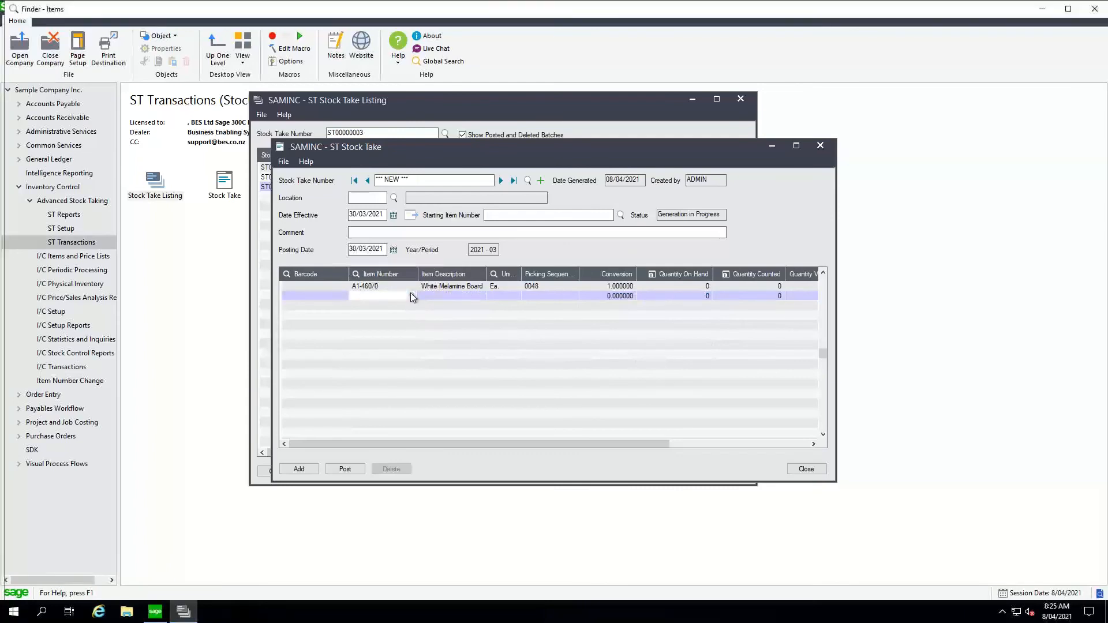
click(410, 294)
double_click(486, 347)
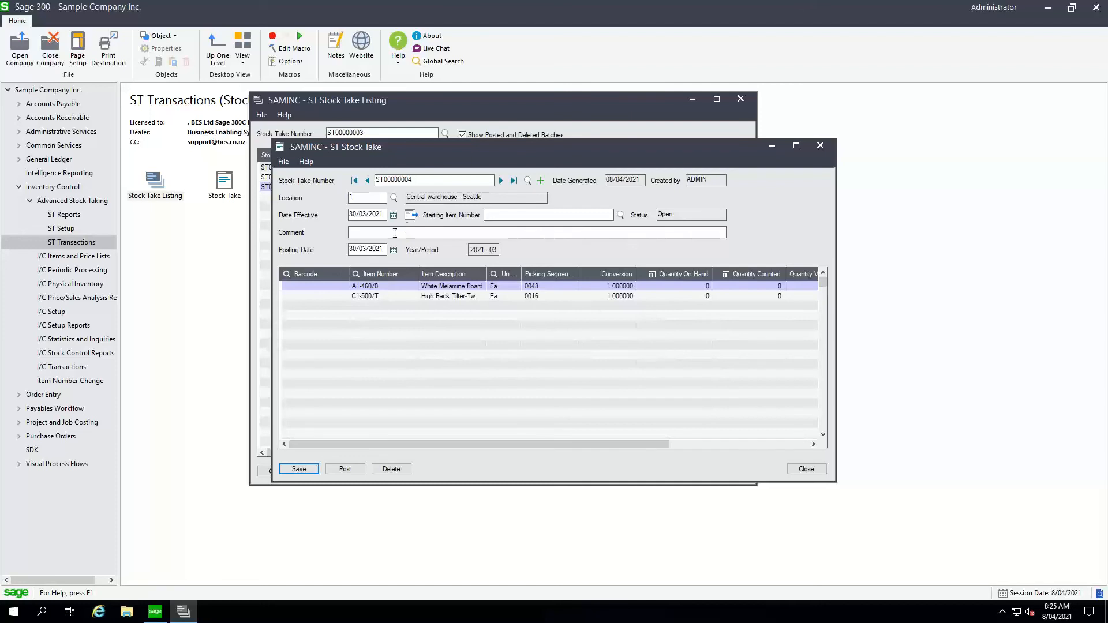
Step: Set the new stock take's effective date to 31/12/2020, apply it to the item lines, dismiss the error and close the stock take
click(393, 215)
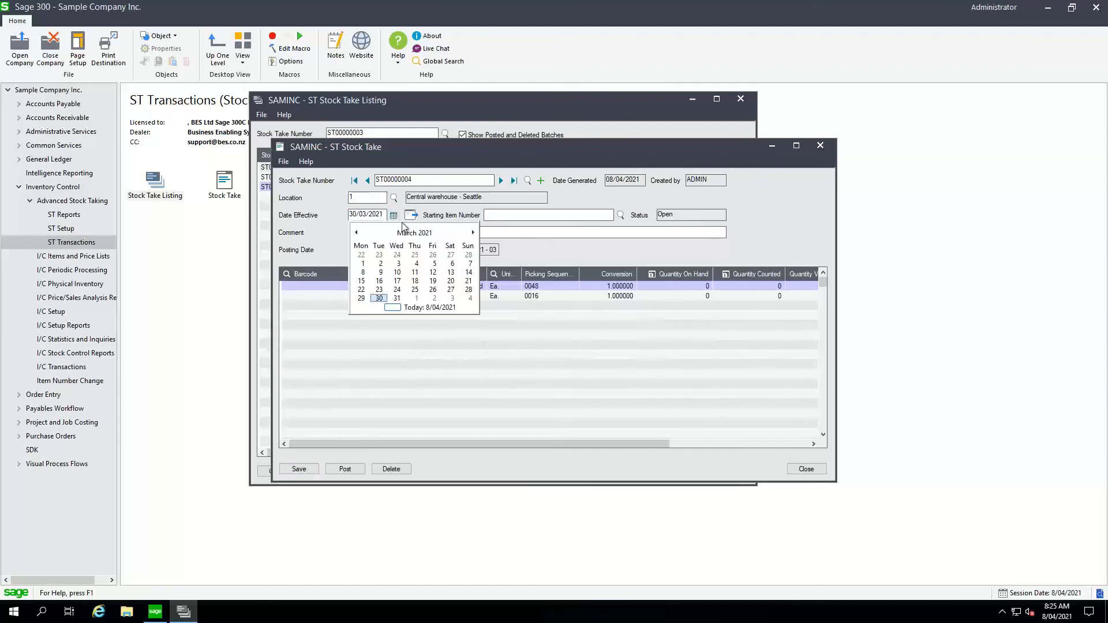
click(474, 281)
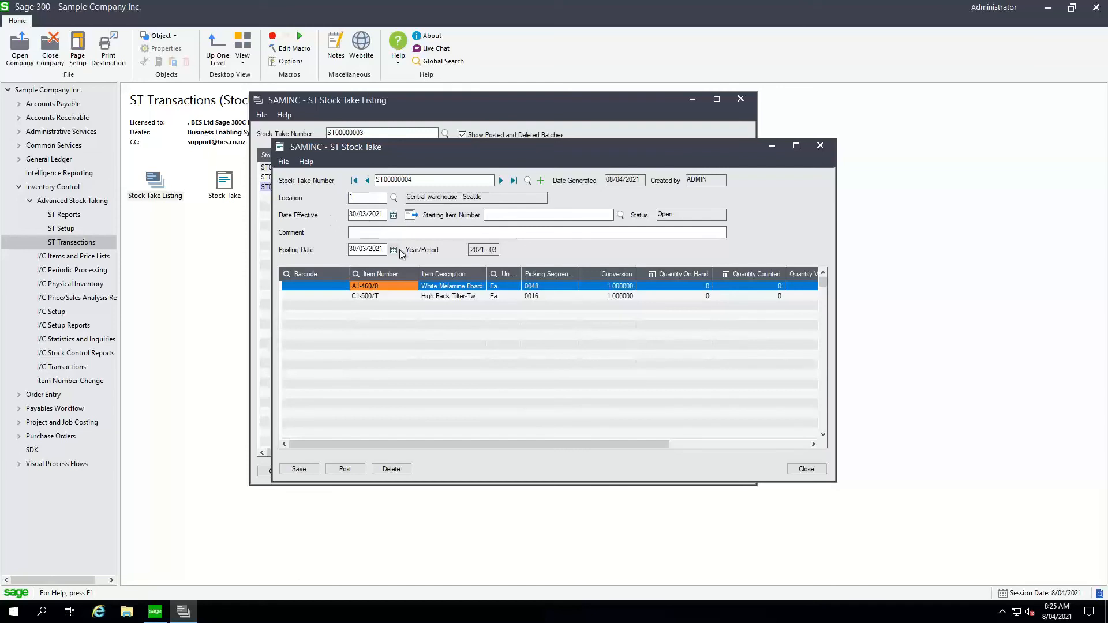
click(394, 216)
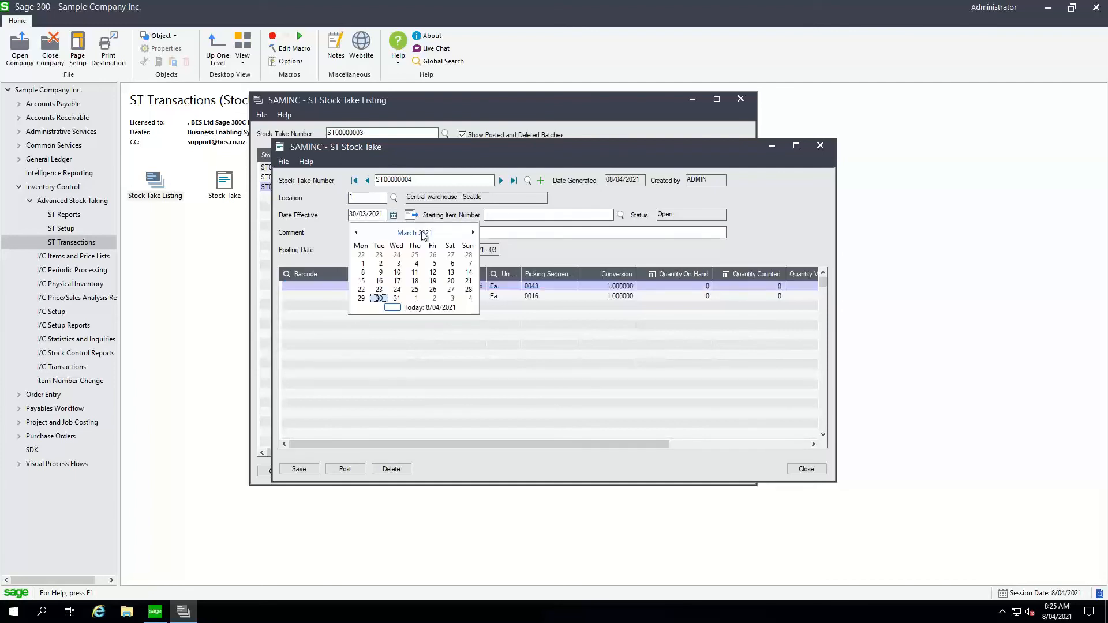
click(356, 233)
click(357, 233)
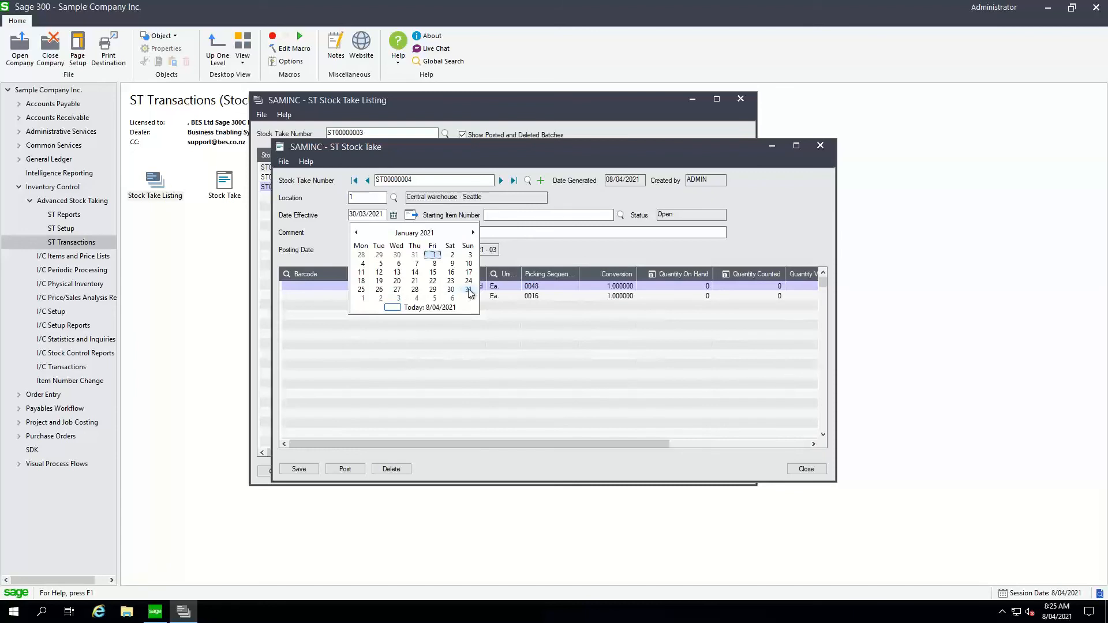
click(414, 255)
click(413, 215)
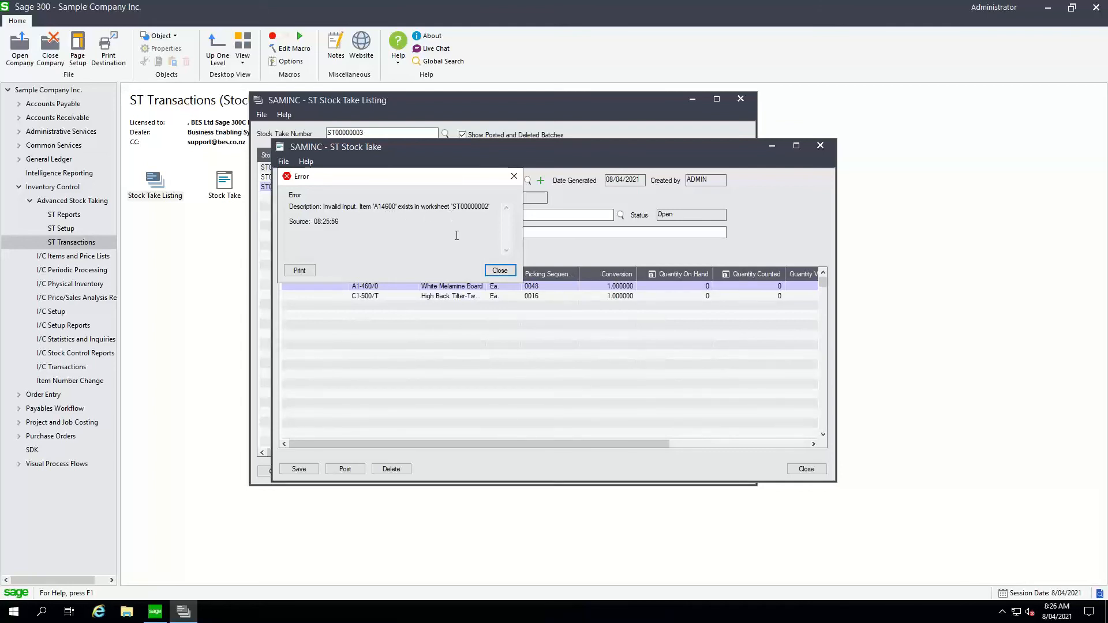
click(501, 270)
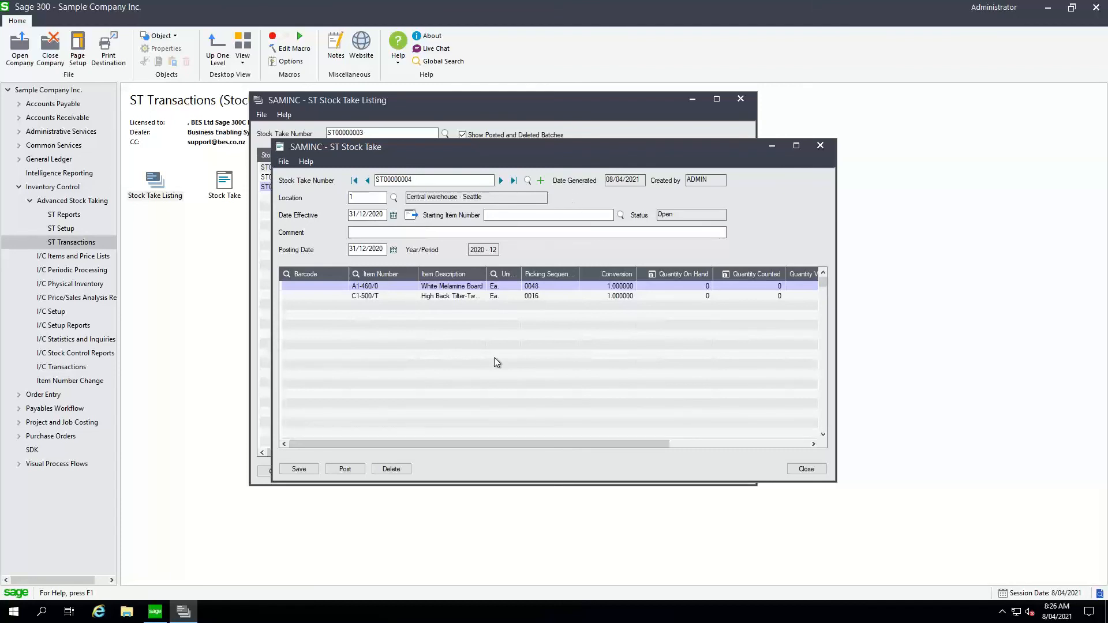
click(806, 469)
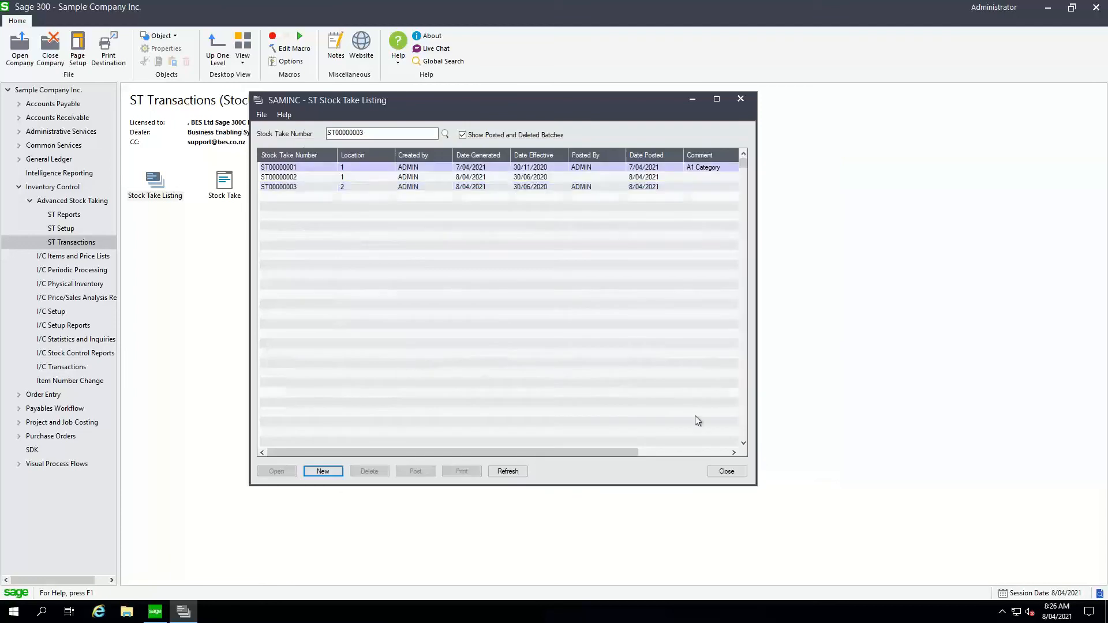
Step: Hide posted and deleted batches in the stock take listing and select the open location 1 stock take ST00000004
click(463, 135)
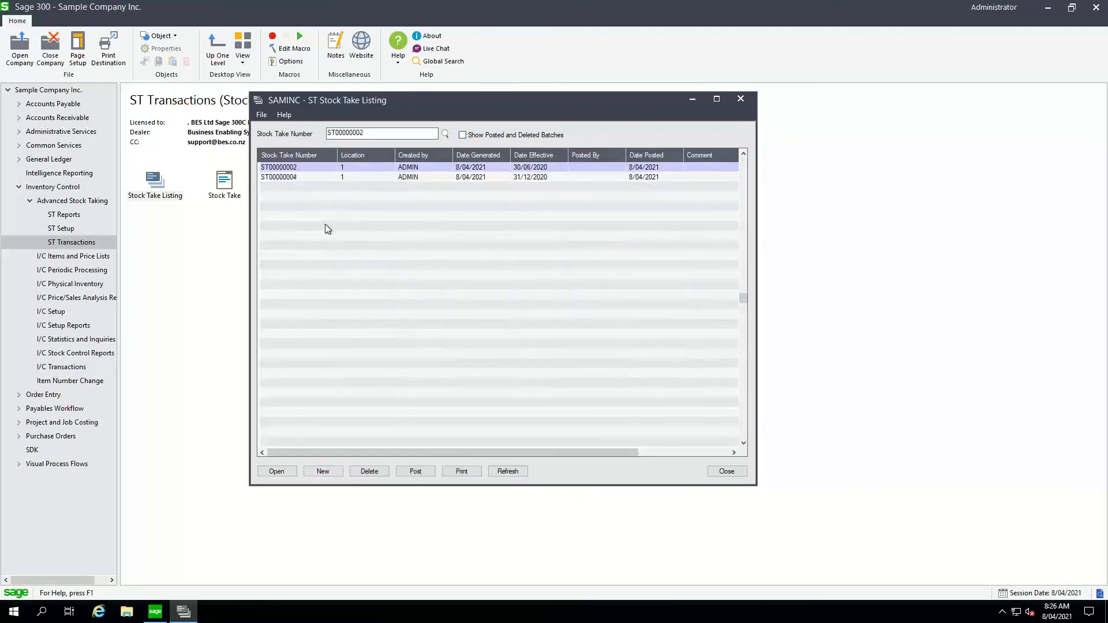
click(300, 180)
click(303, 167)
click(355, 177)
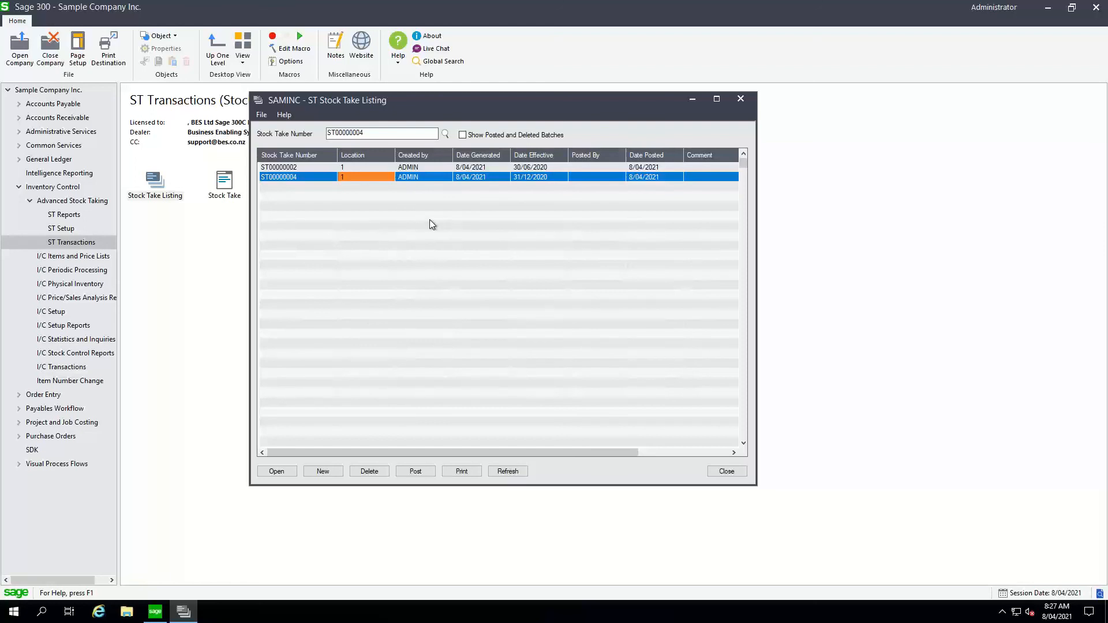
Step: Open stock take ST00000002 in a maximized window and widen the Item Description column to fit the full descriptions
double_click(302, 168)
click(795, 147)
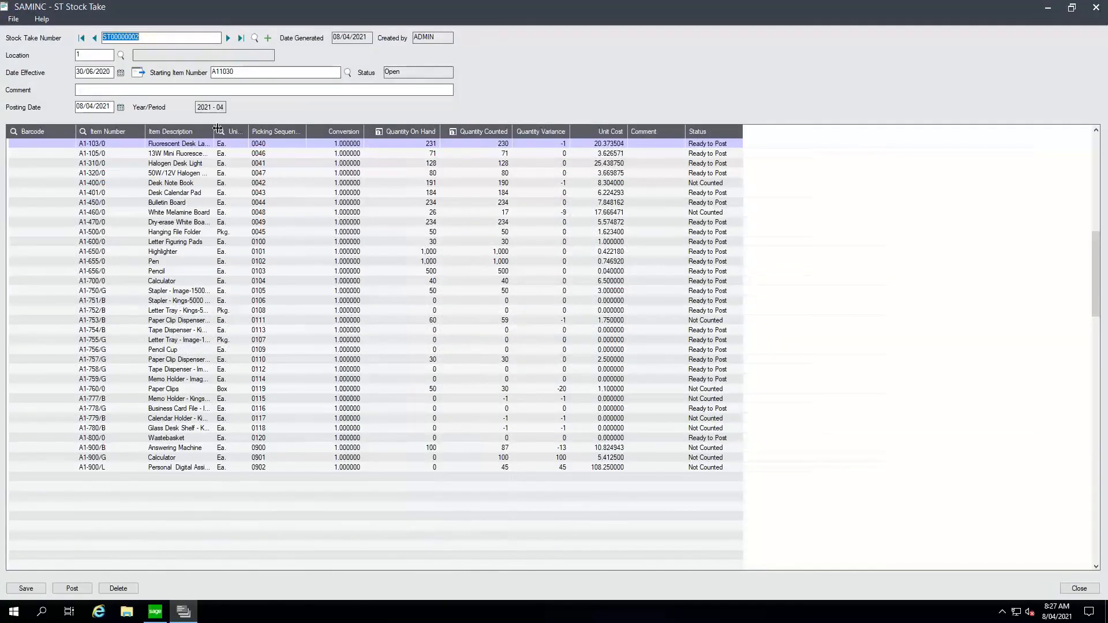
double_click(216, 127)
click(248, 261)
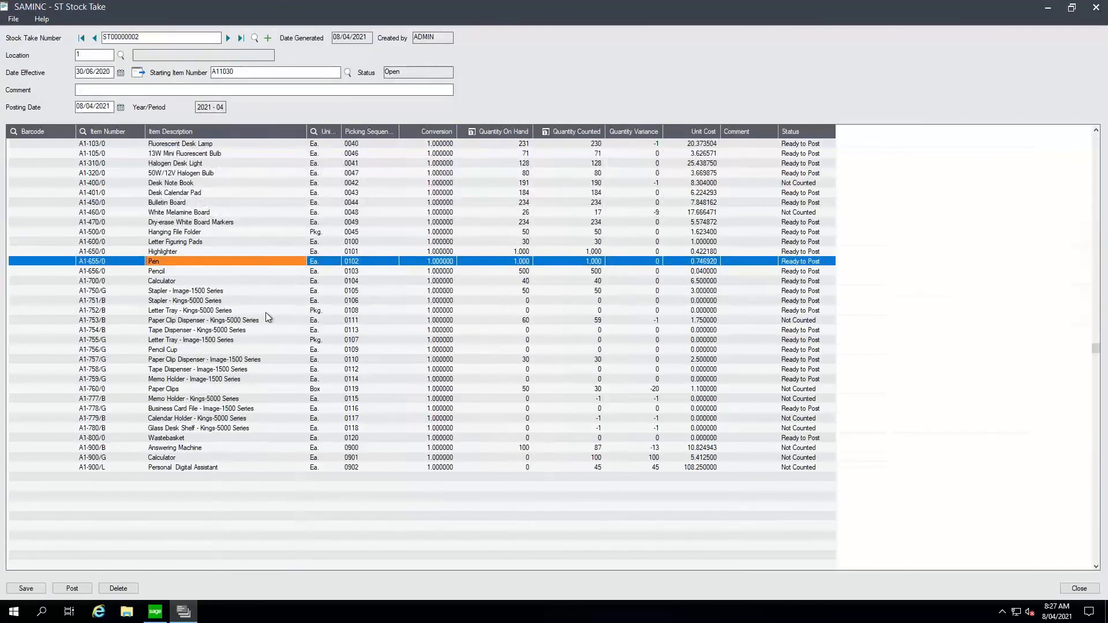
Step: View the counted quantity details of item A1-103/0, Fluorescent Desk Lamp, change its unit to Case, and close the stock take
key(Insert)
double_click(134, 273)
click(83, 132)
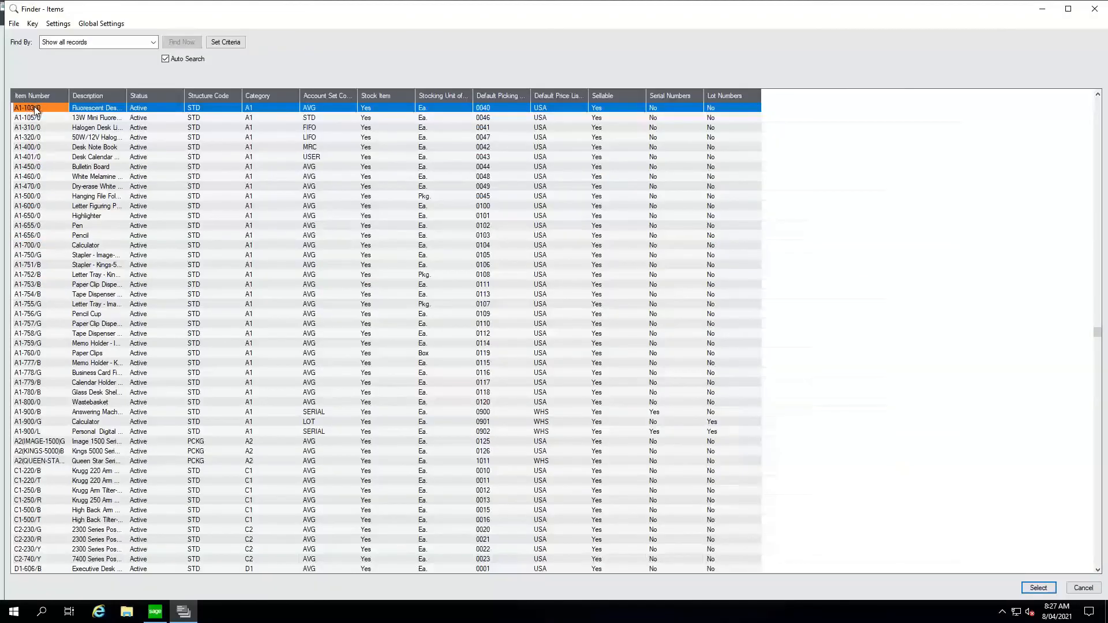
double_click(35, 110)
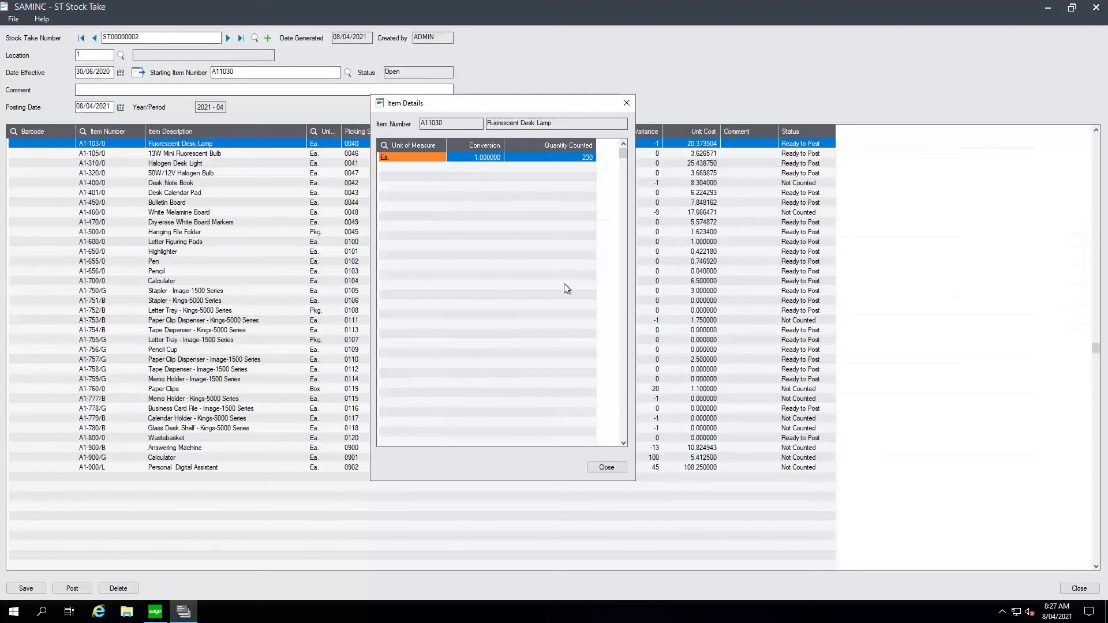
click(606, 468)
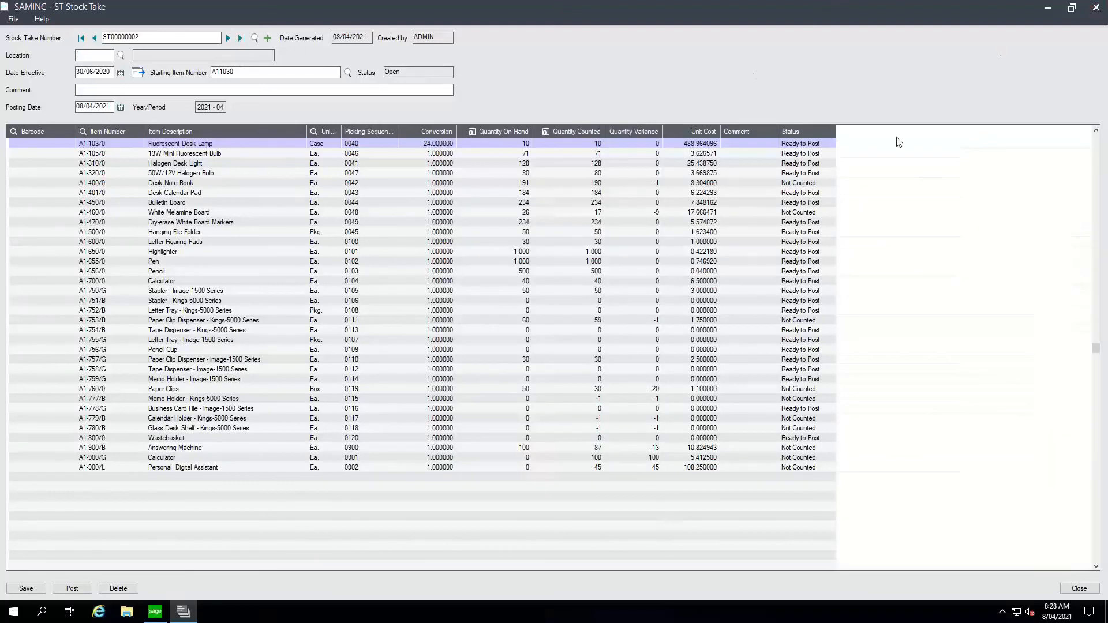
double_click(899, 143)
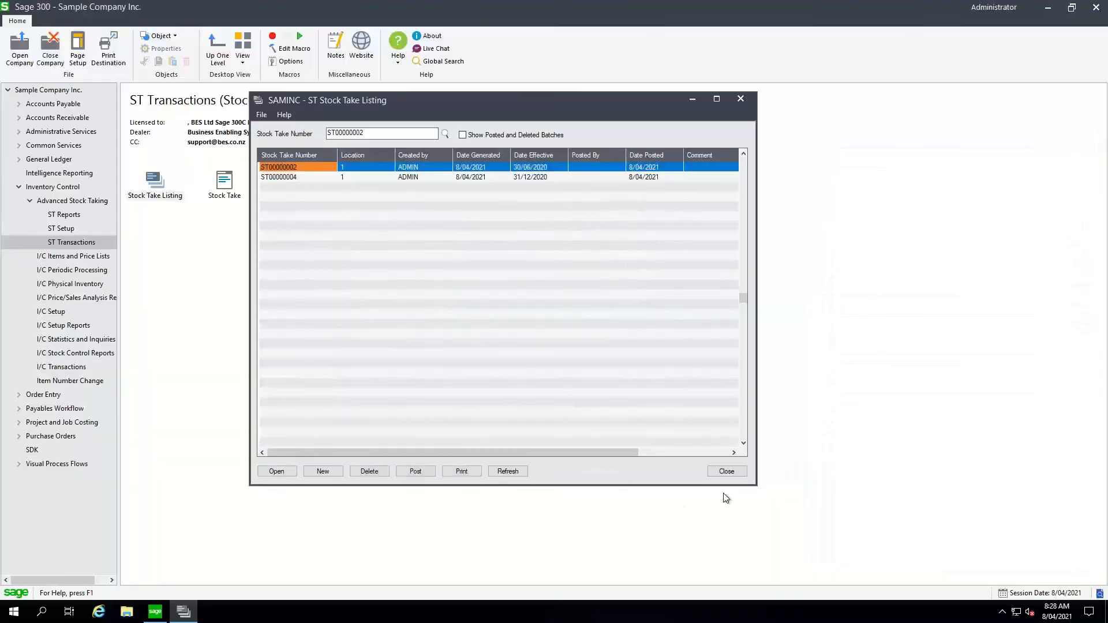